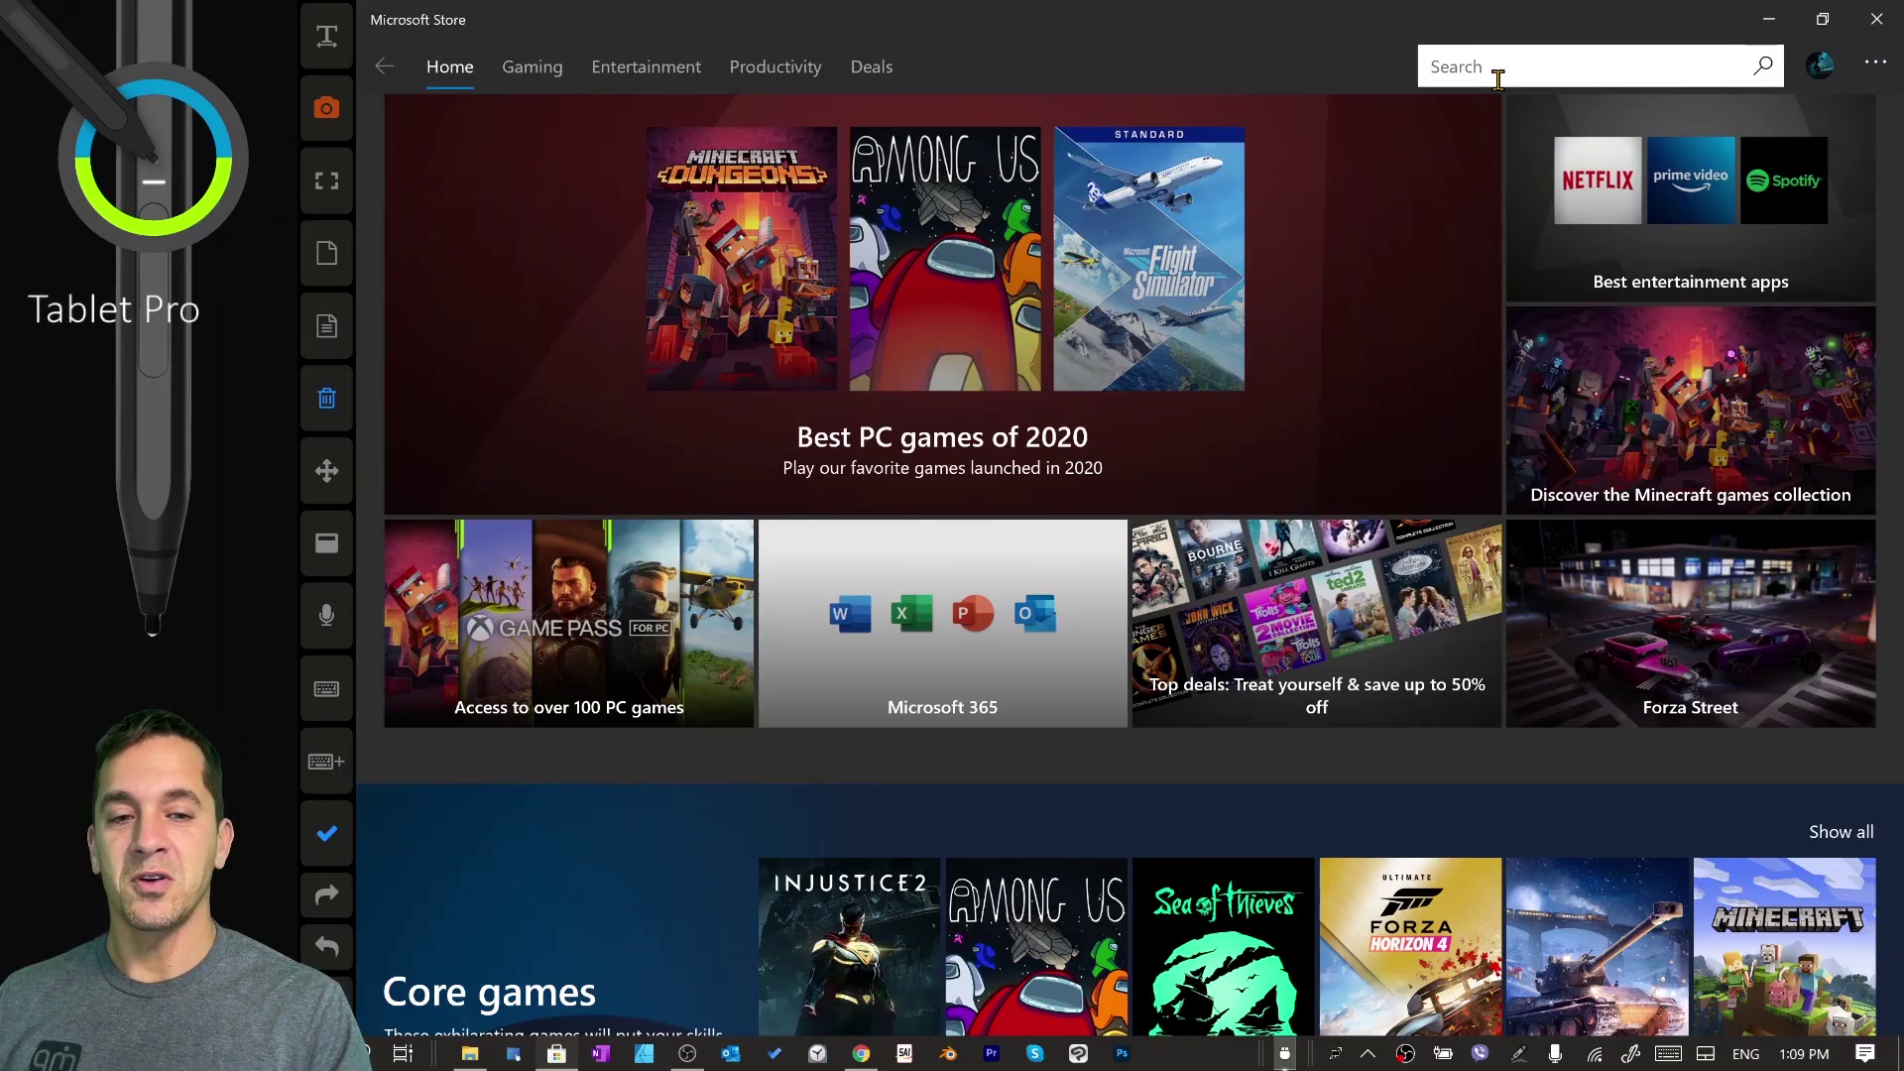
Search Microsoft Store for 'tablet pro' and open the Tablet Pro app listing.
text(tablet pro)
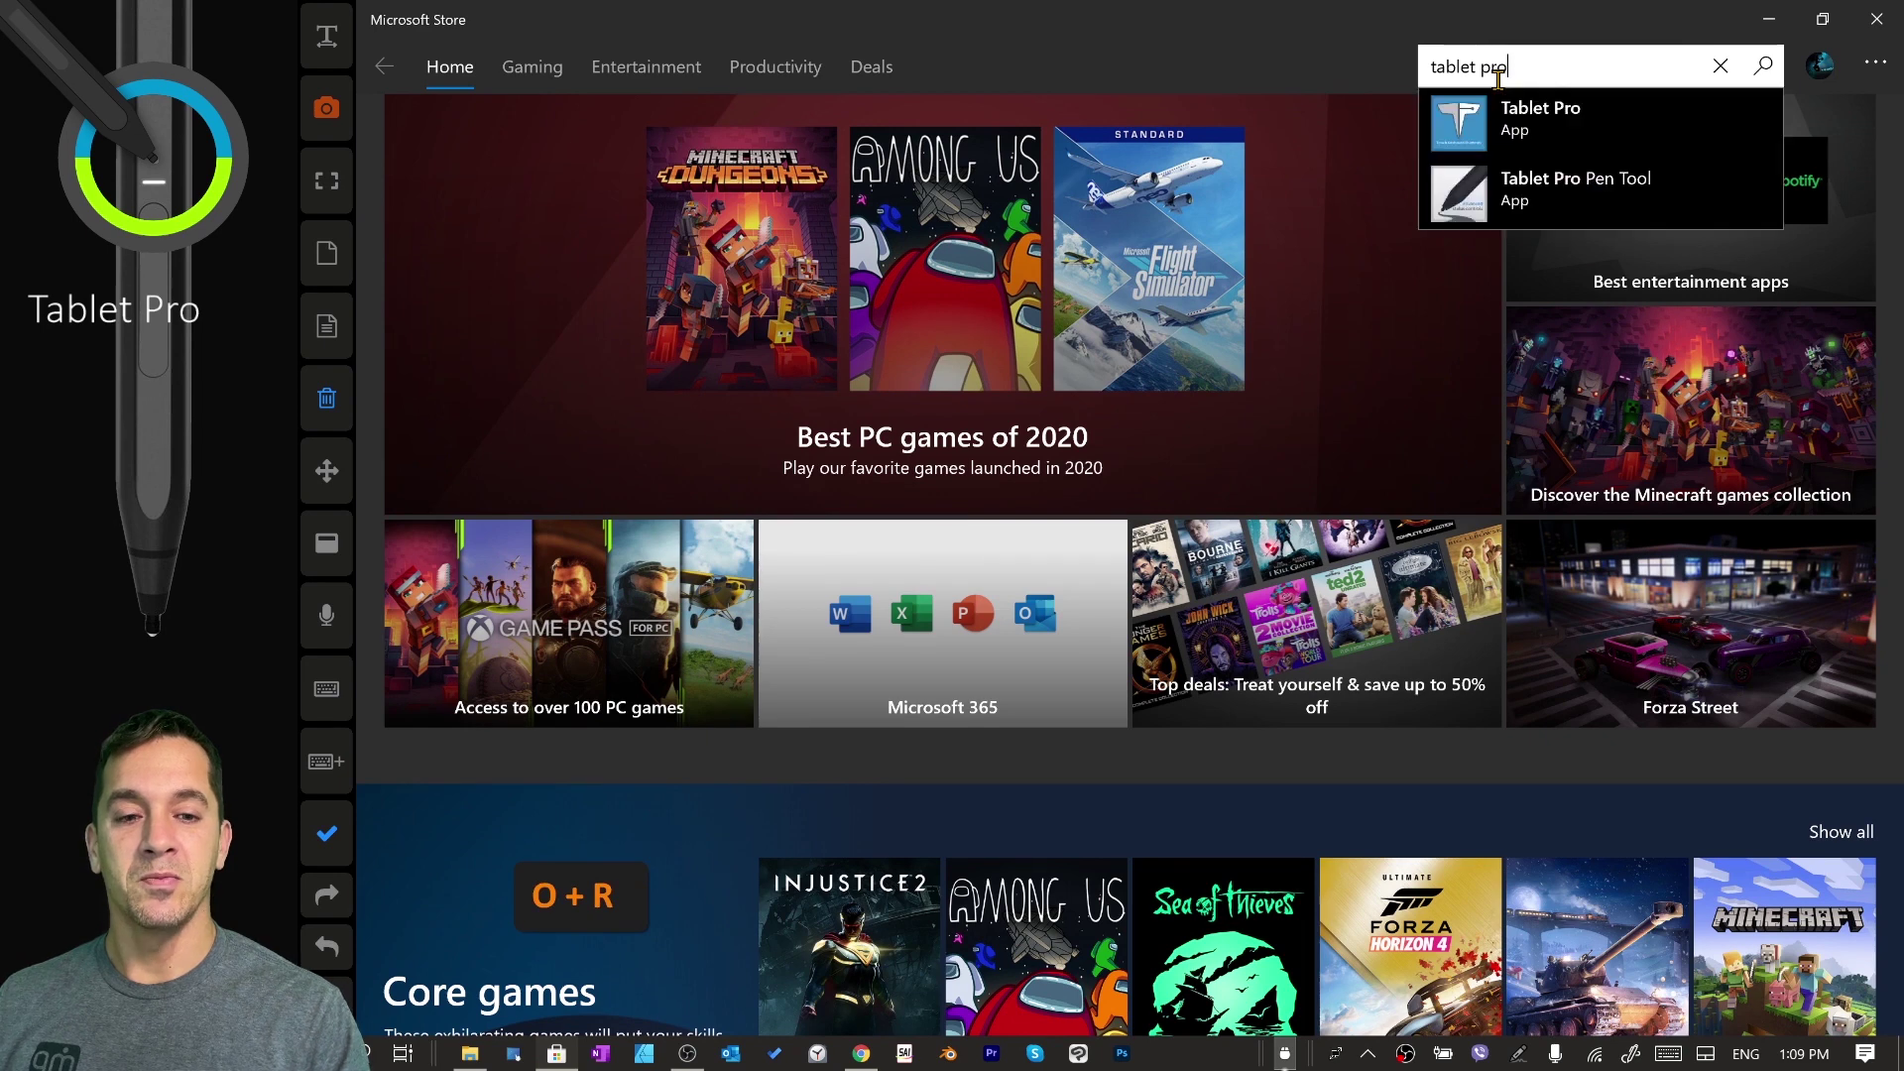
click(1492, 151)
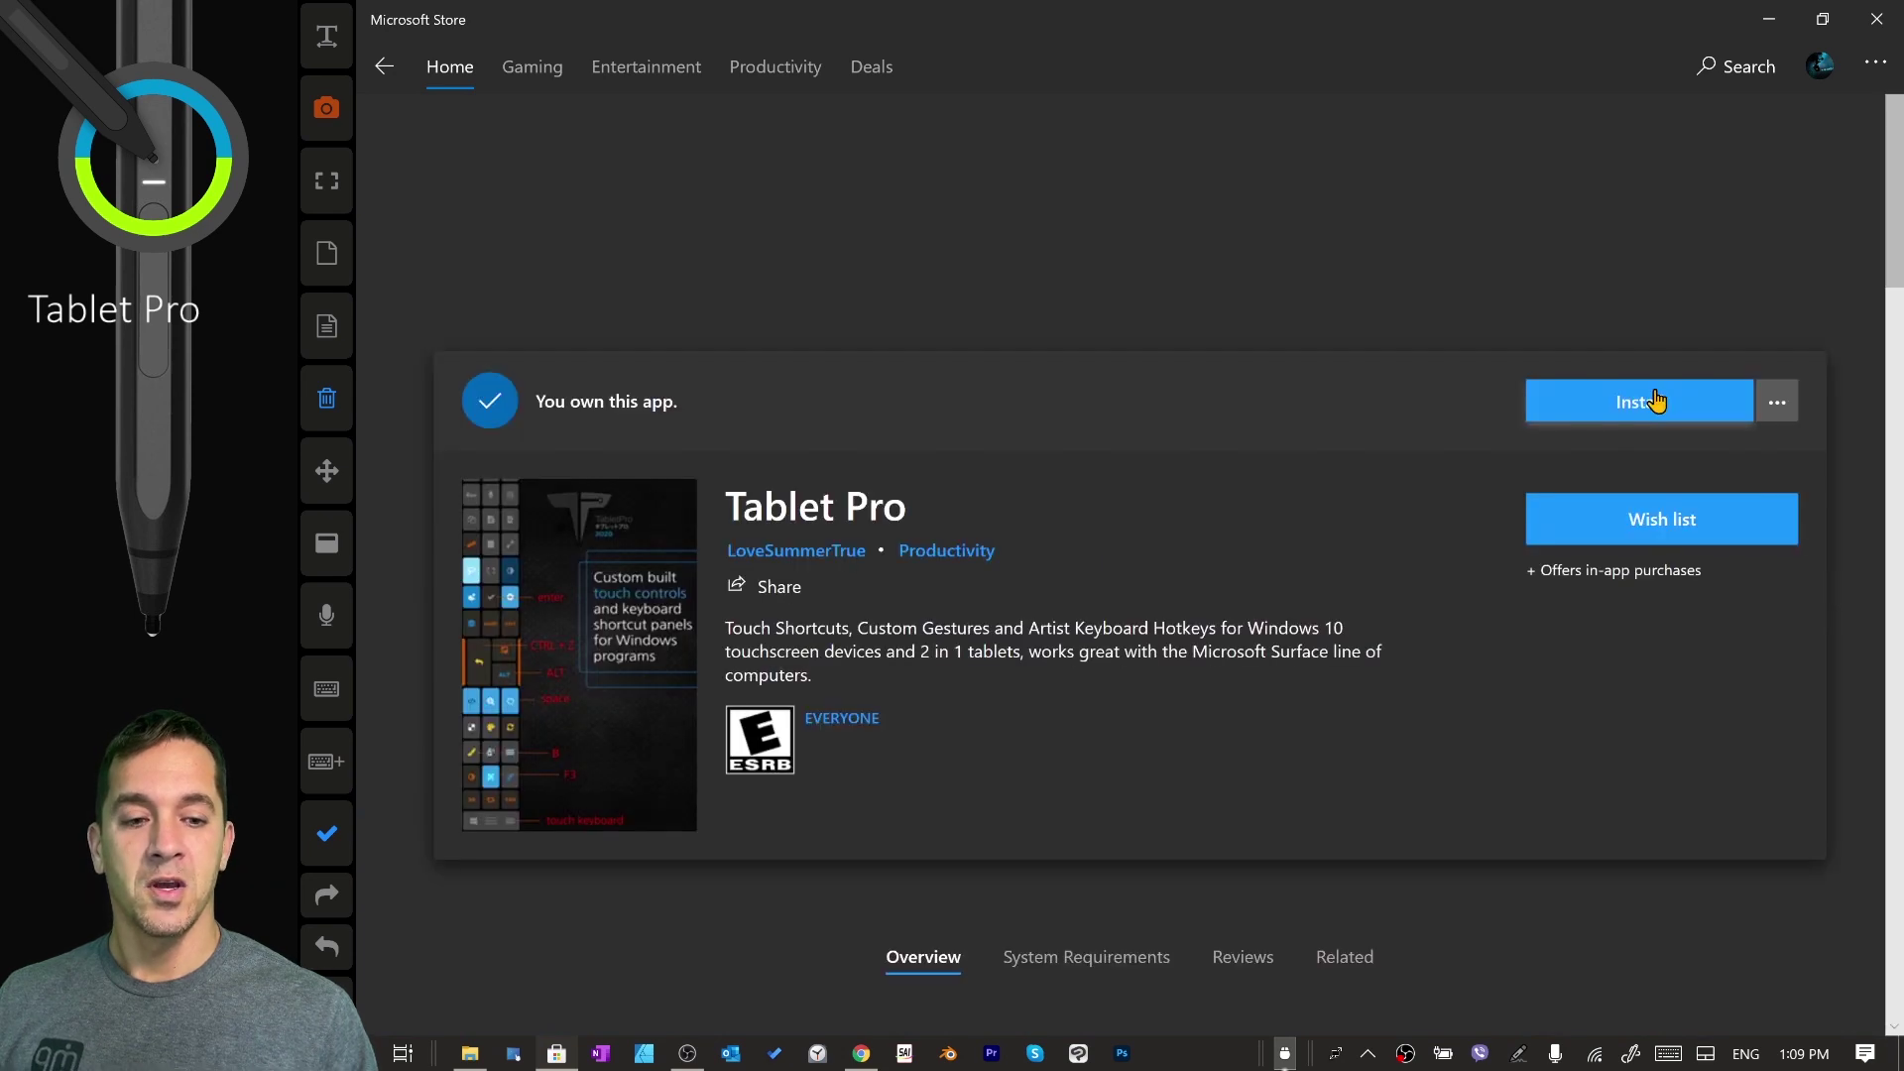
Launch Tablet Pro MANAGER from its tile in the Start menu.
key(super)
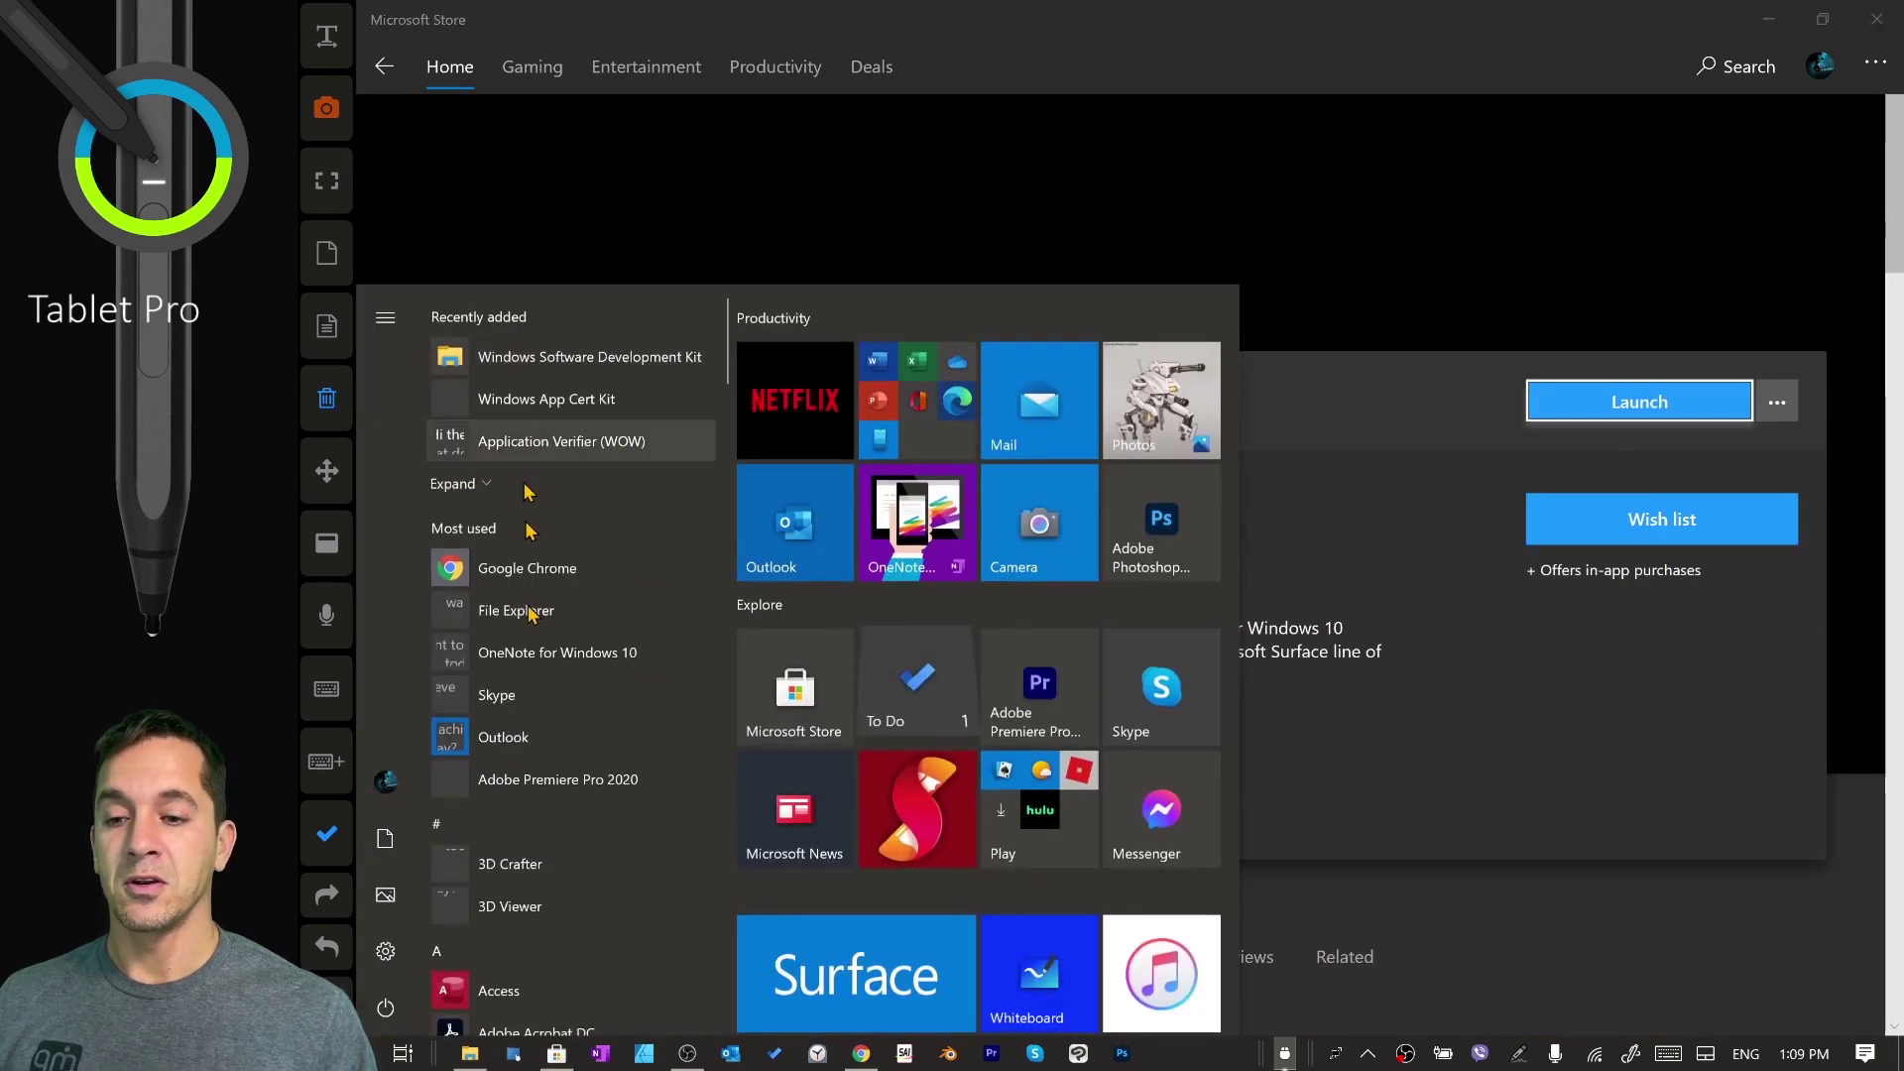
scroll(525, 804, down, 10)
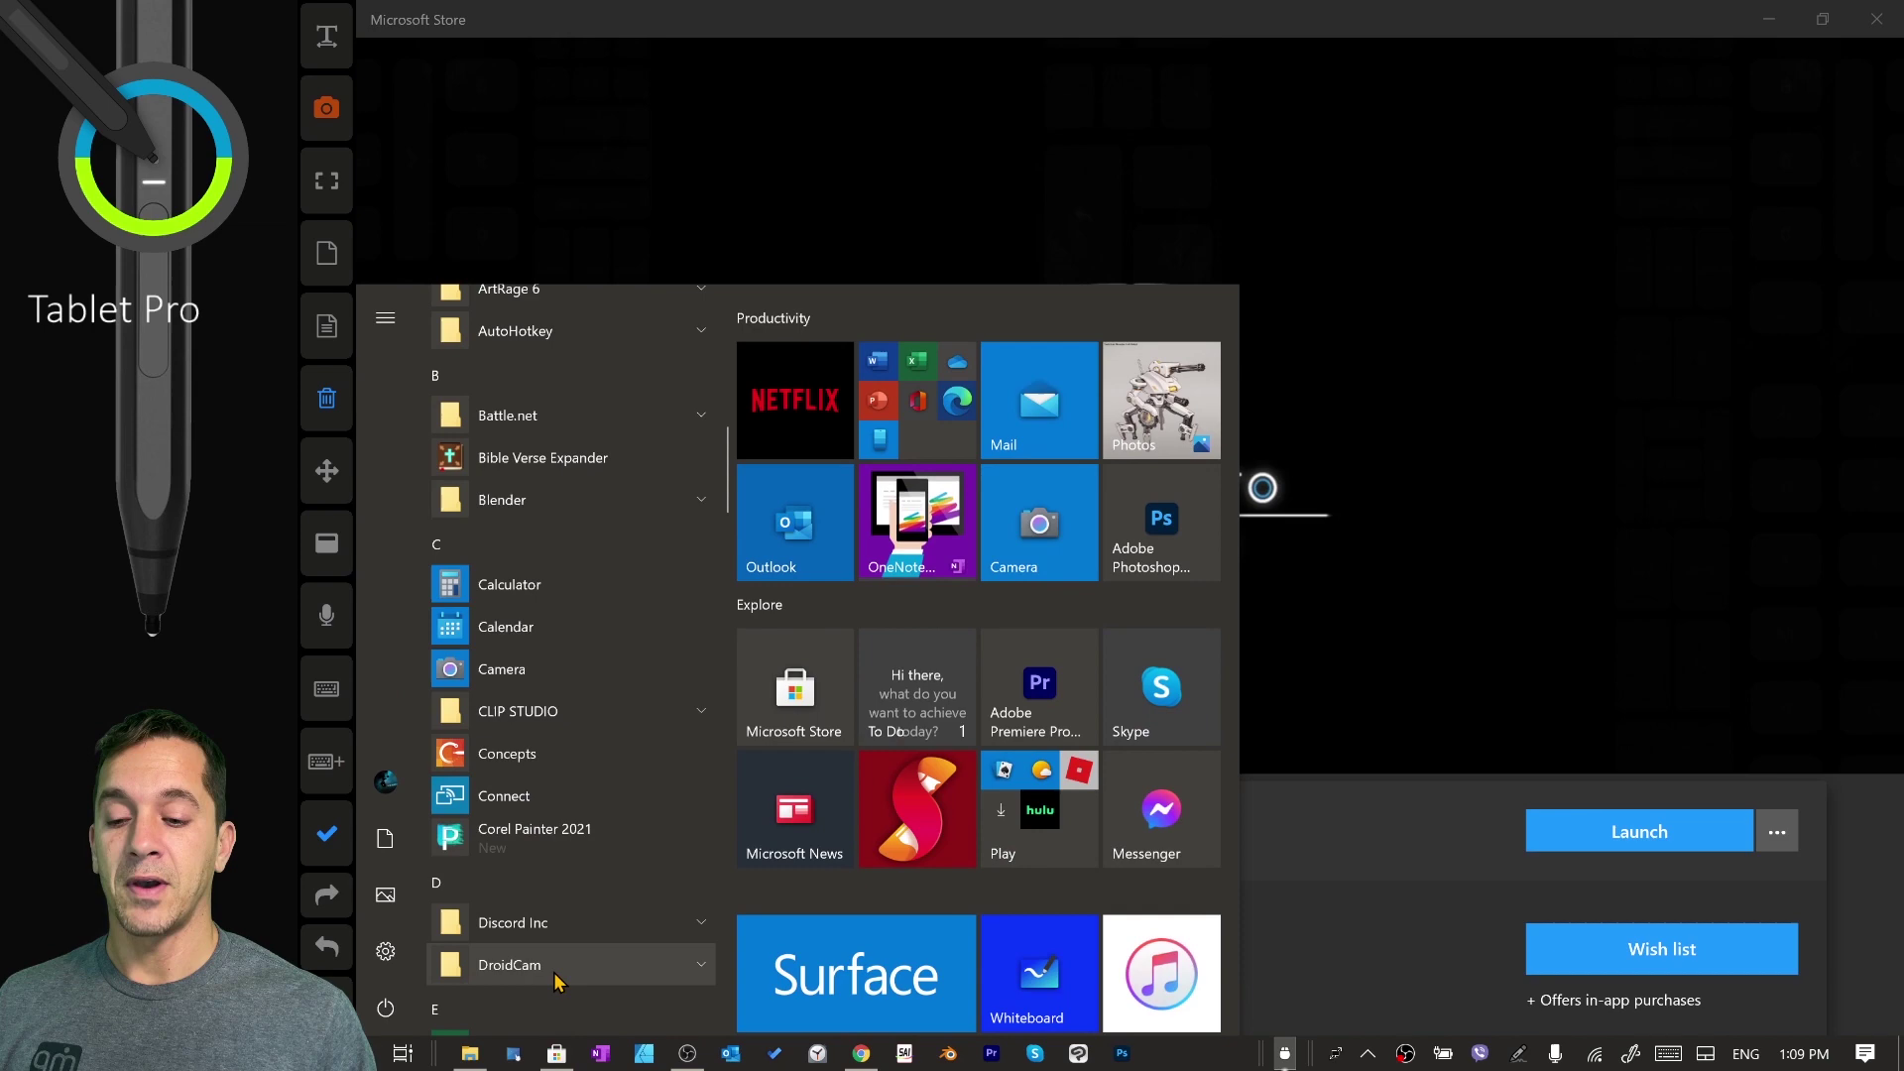
scroll(554, 972, down, 5)
scroll(859, 947, down, 5)
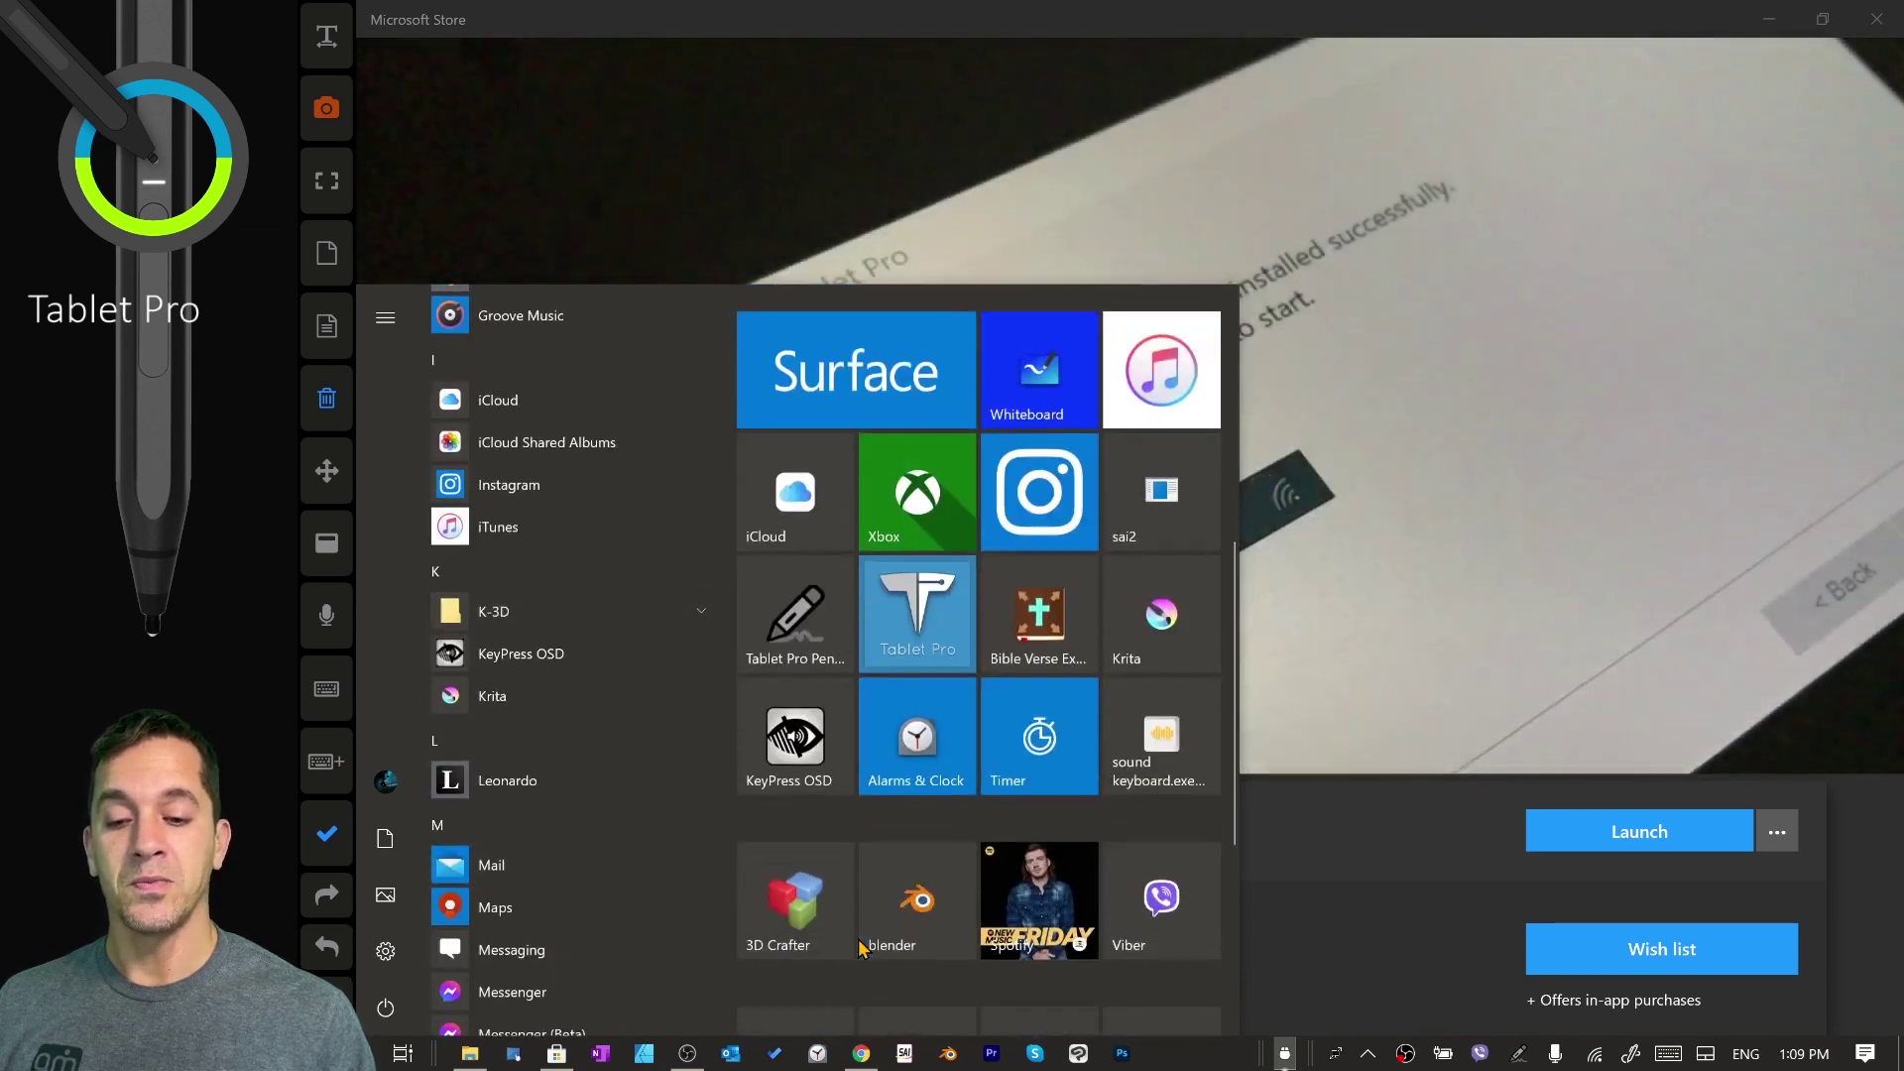
click(921, 629)
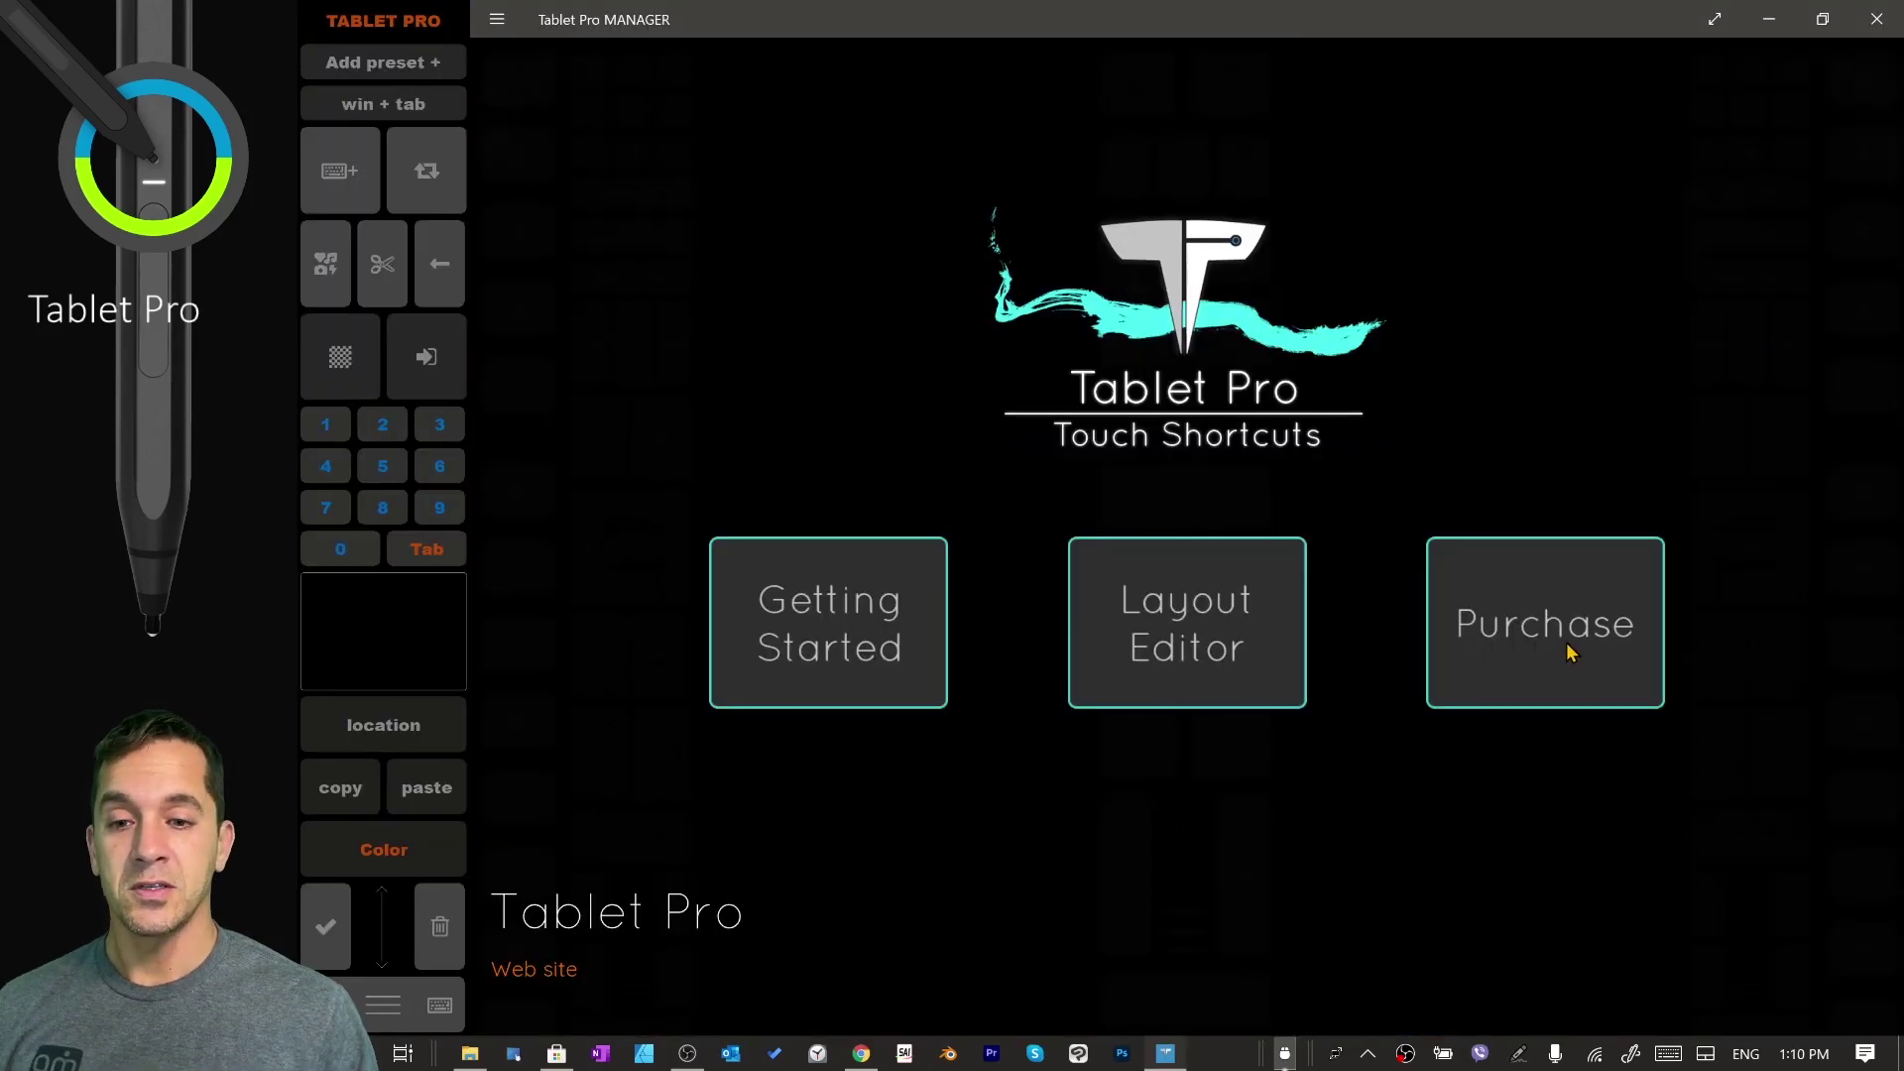
Go to the Purchase page in Tablet Pro MANAGER to reach tabletpro.com's install page.
click(1571, 652)
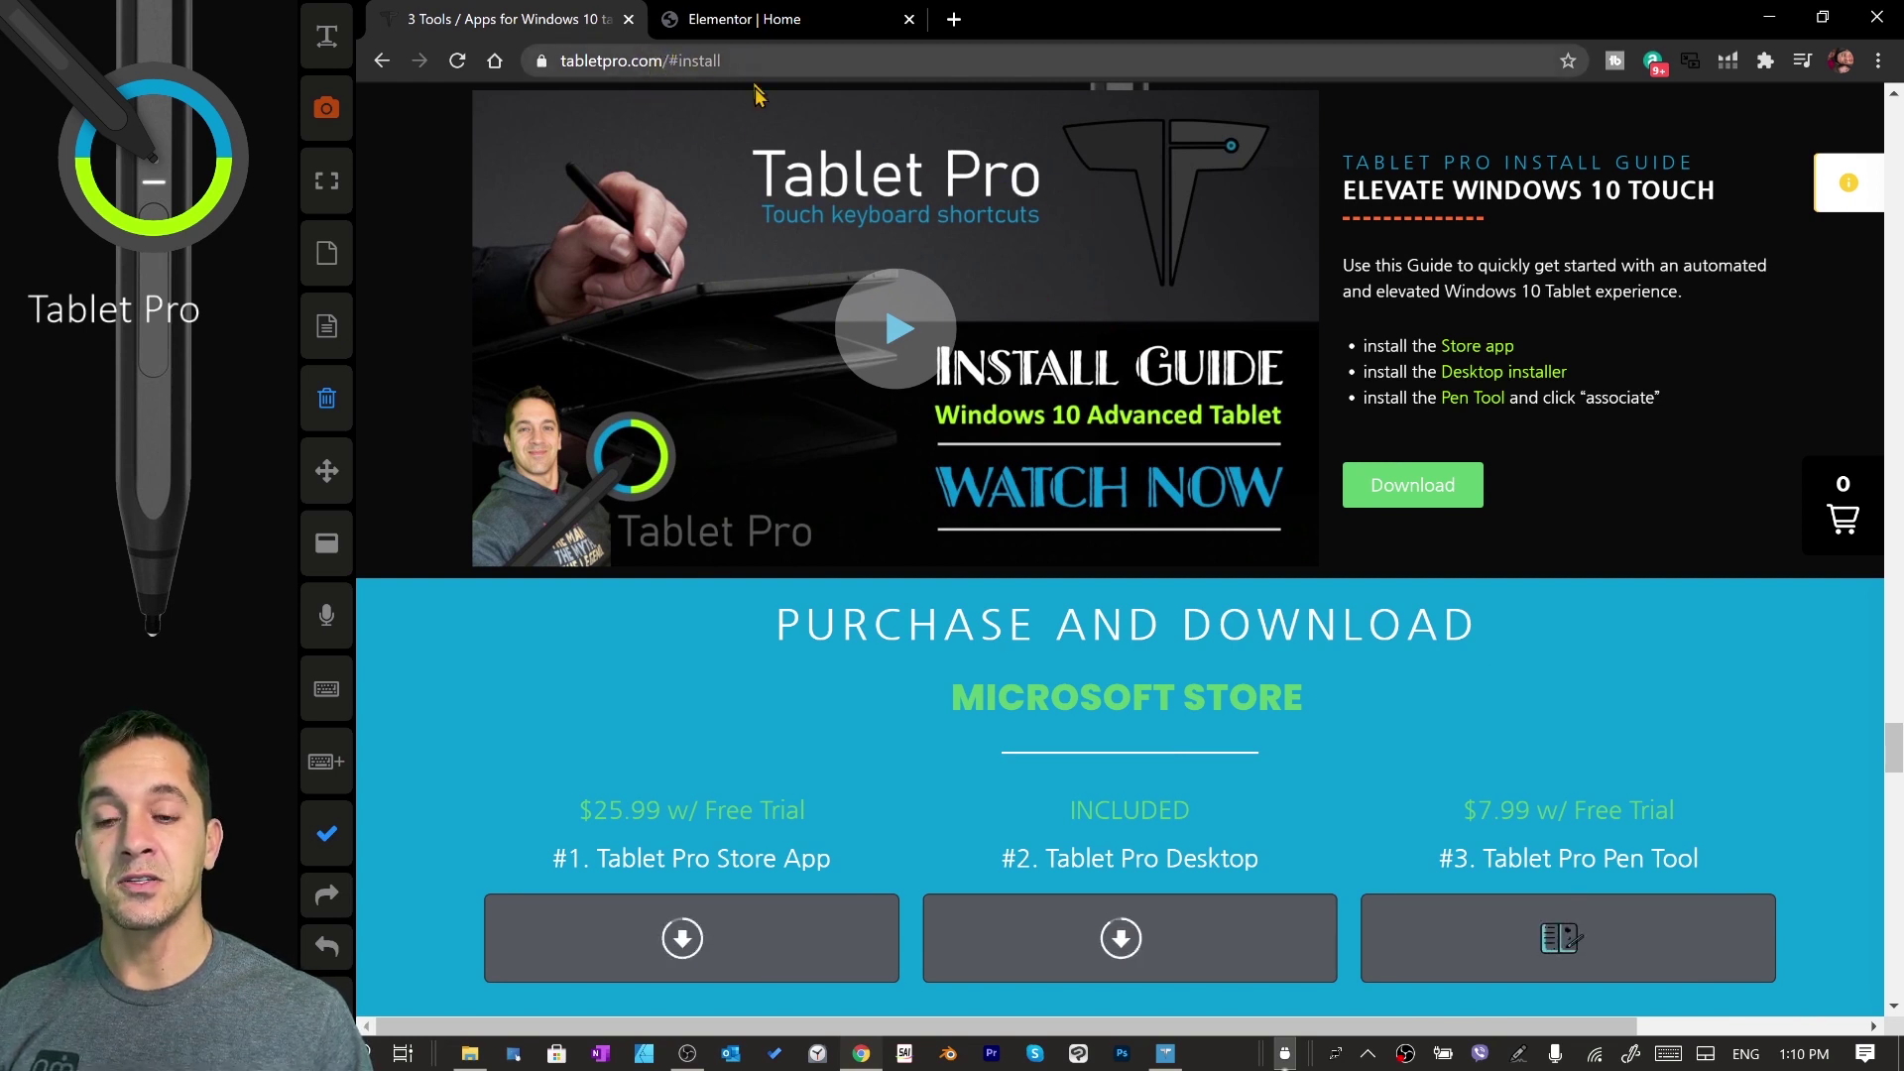
Download the Tablet Pro Desktop installer, tabletpro2093 (4).exe, from tabletpro.com and run it.
scroll(964, 368, up, 15)
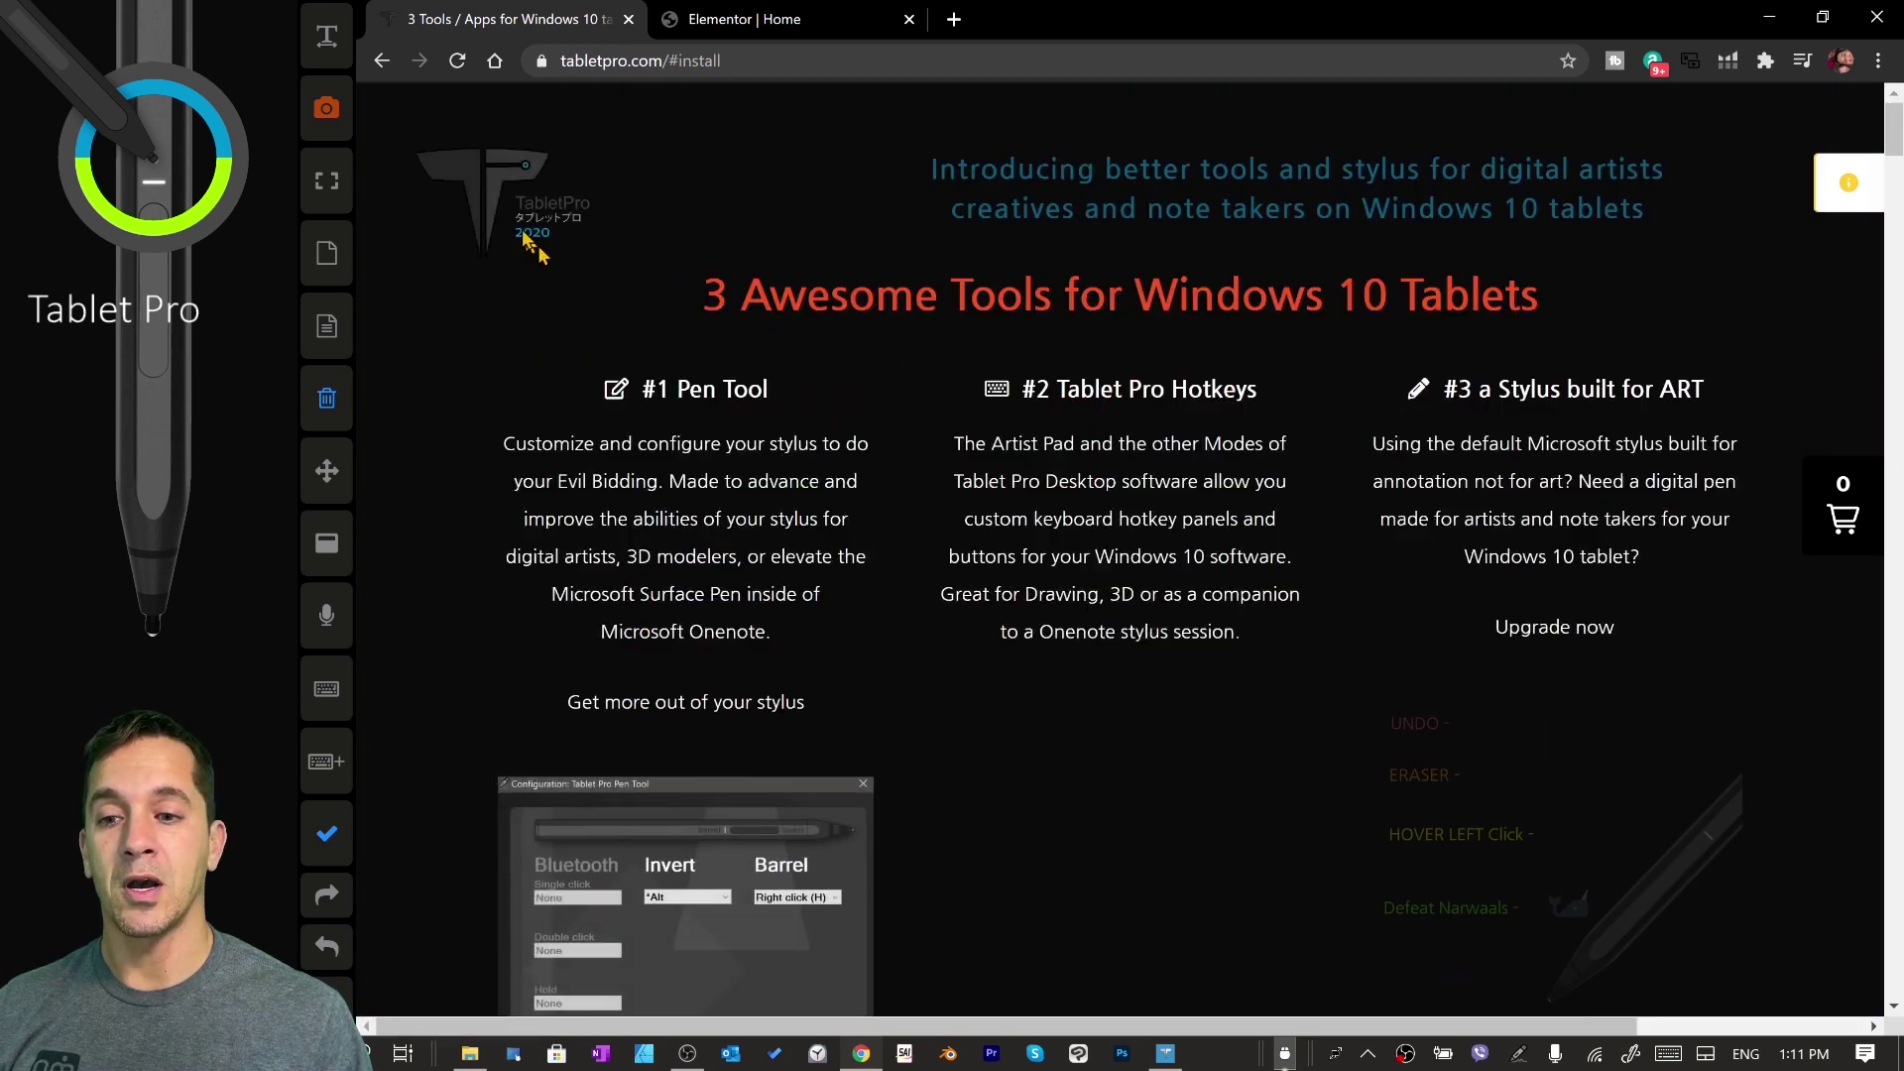
click(479, 193)
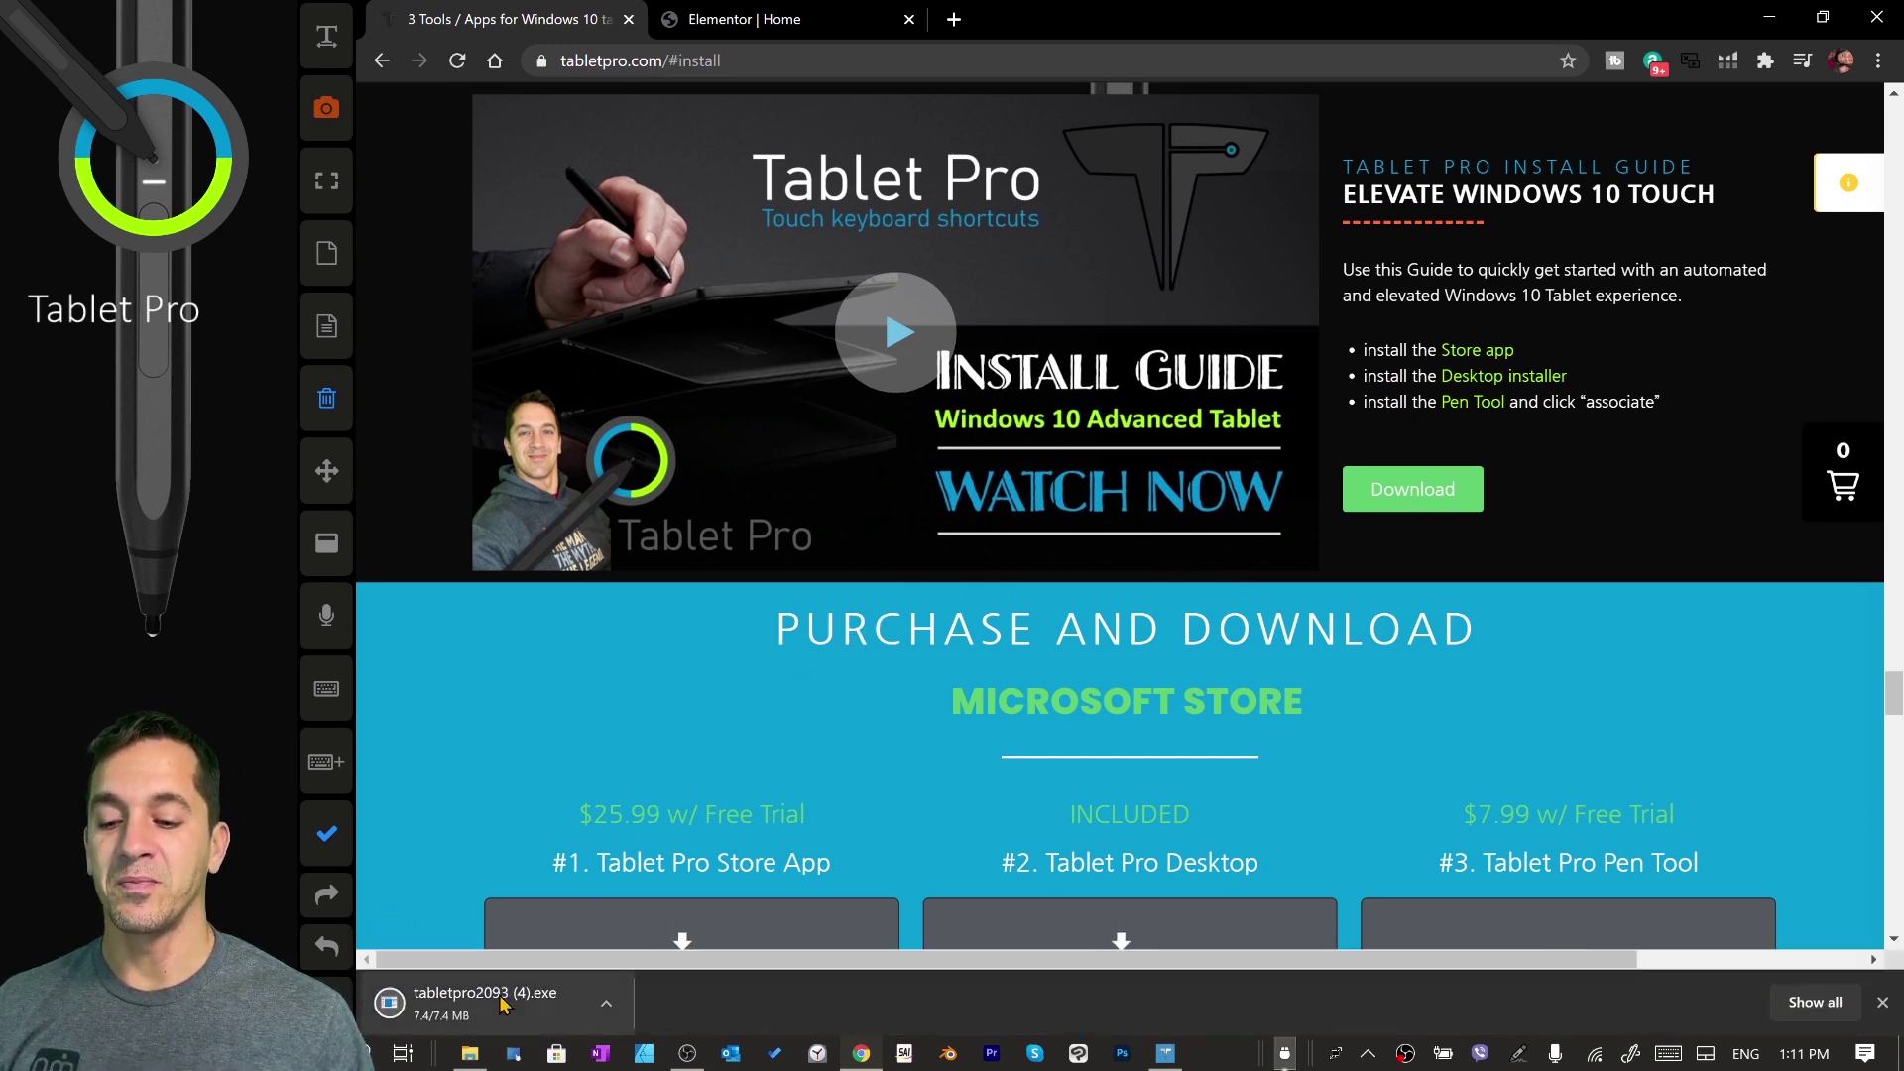
click(501, 1004)
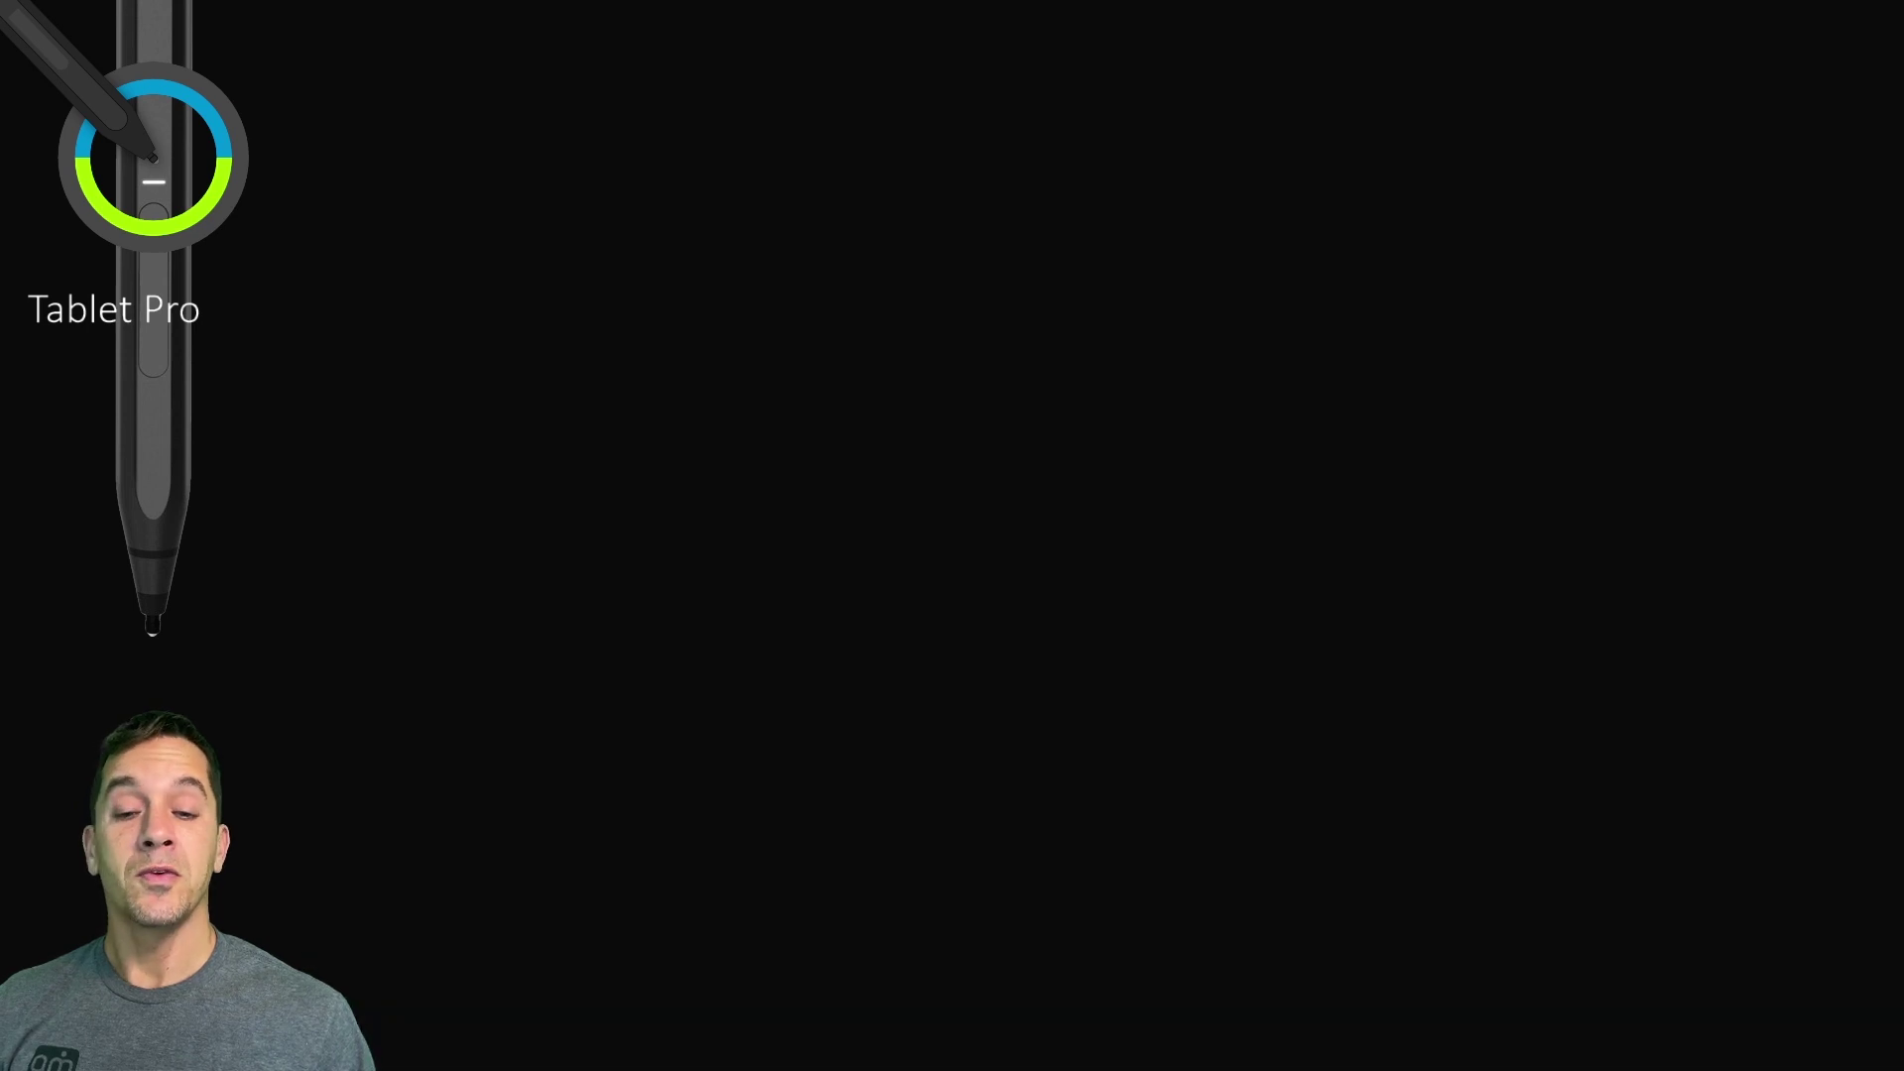
Allow the installer, accept the license terms and install Tablet Pro desktop.
click(933, 600)
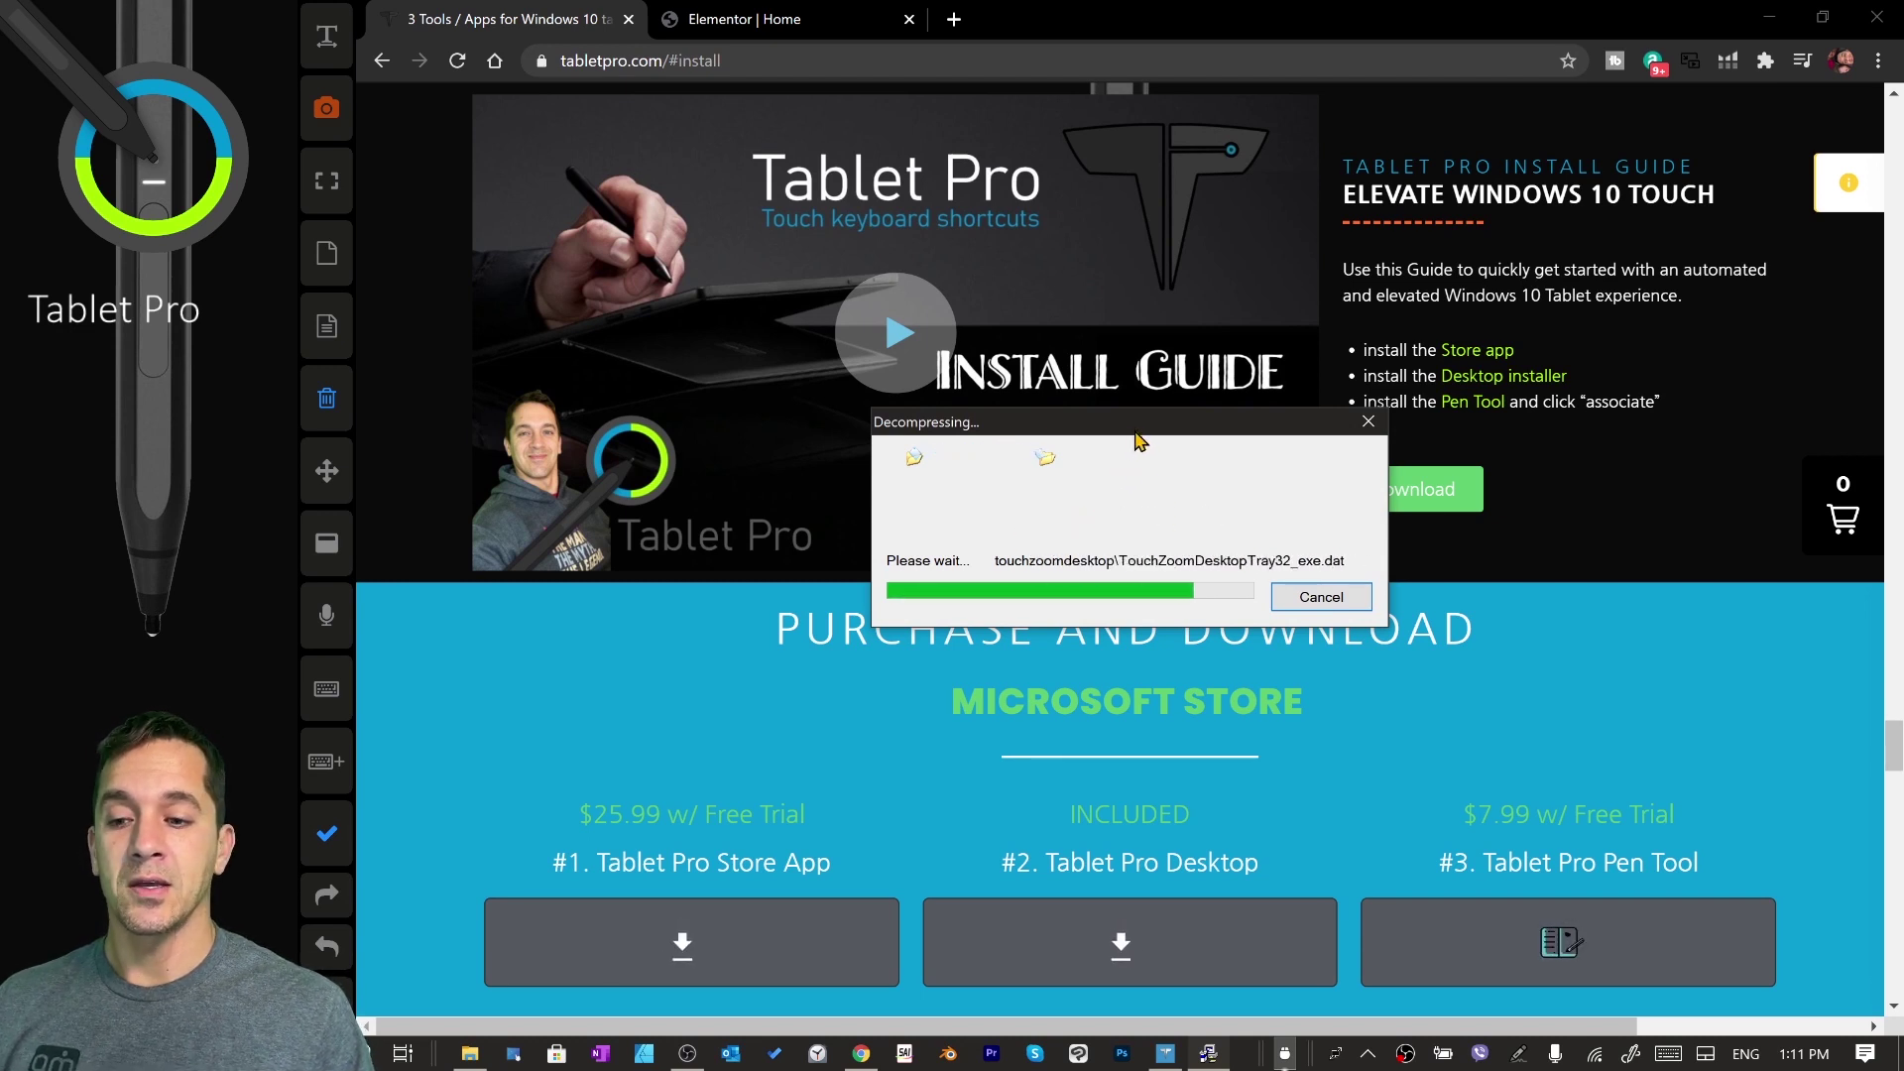
click(1156, 697)
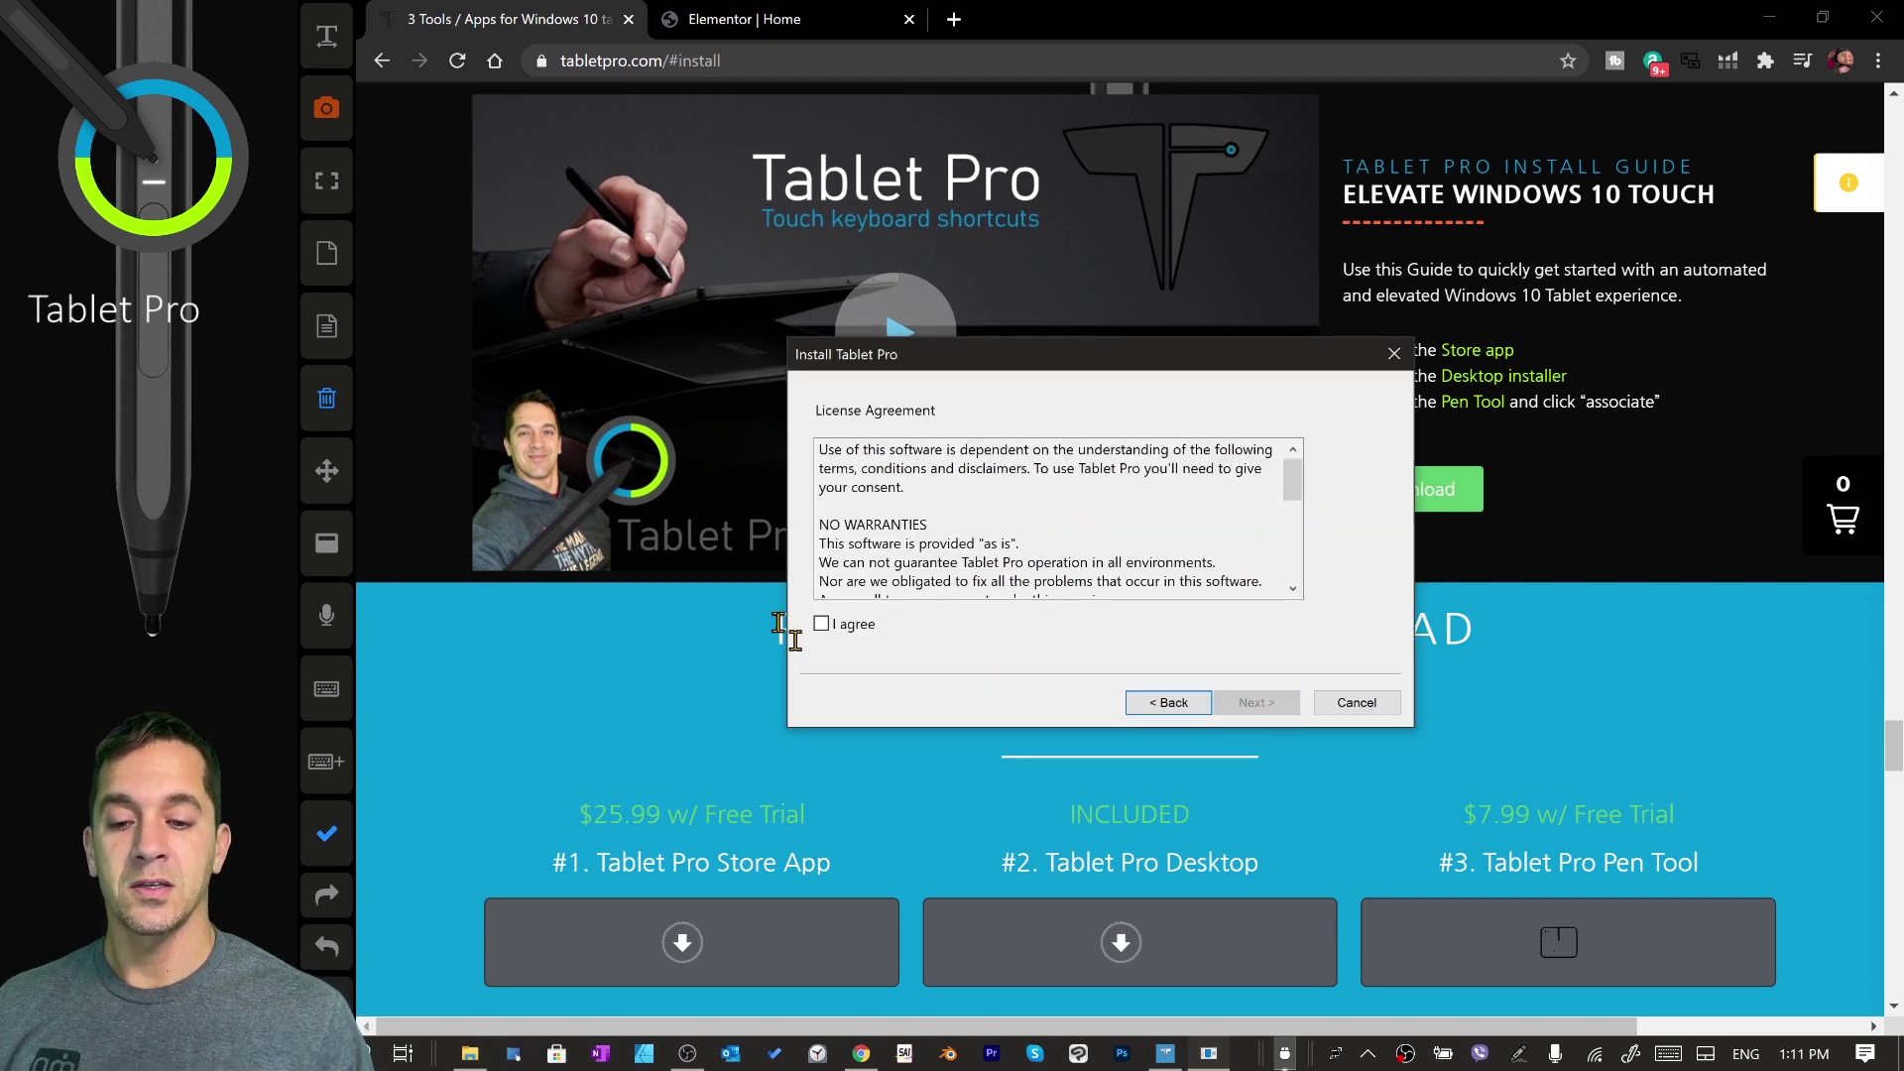
click(821, 623)
click(1270, 706)
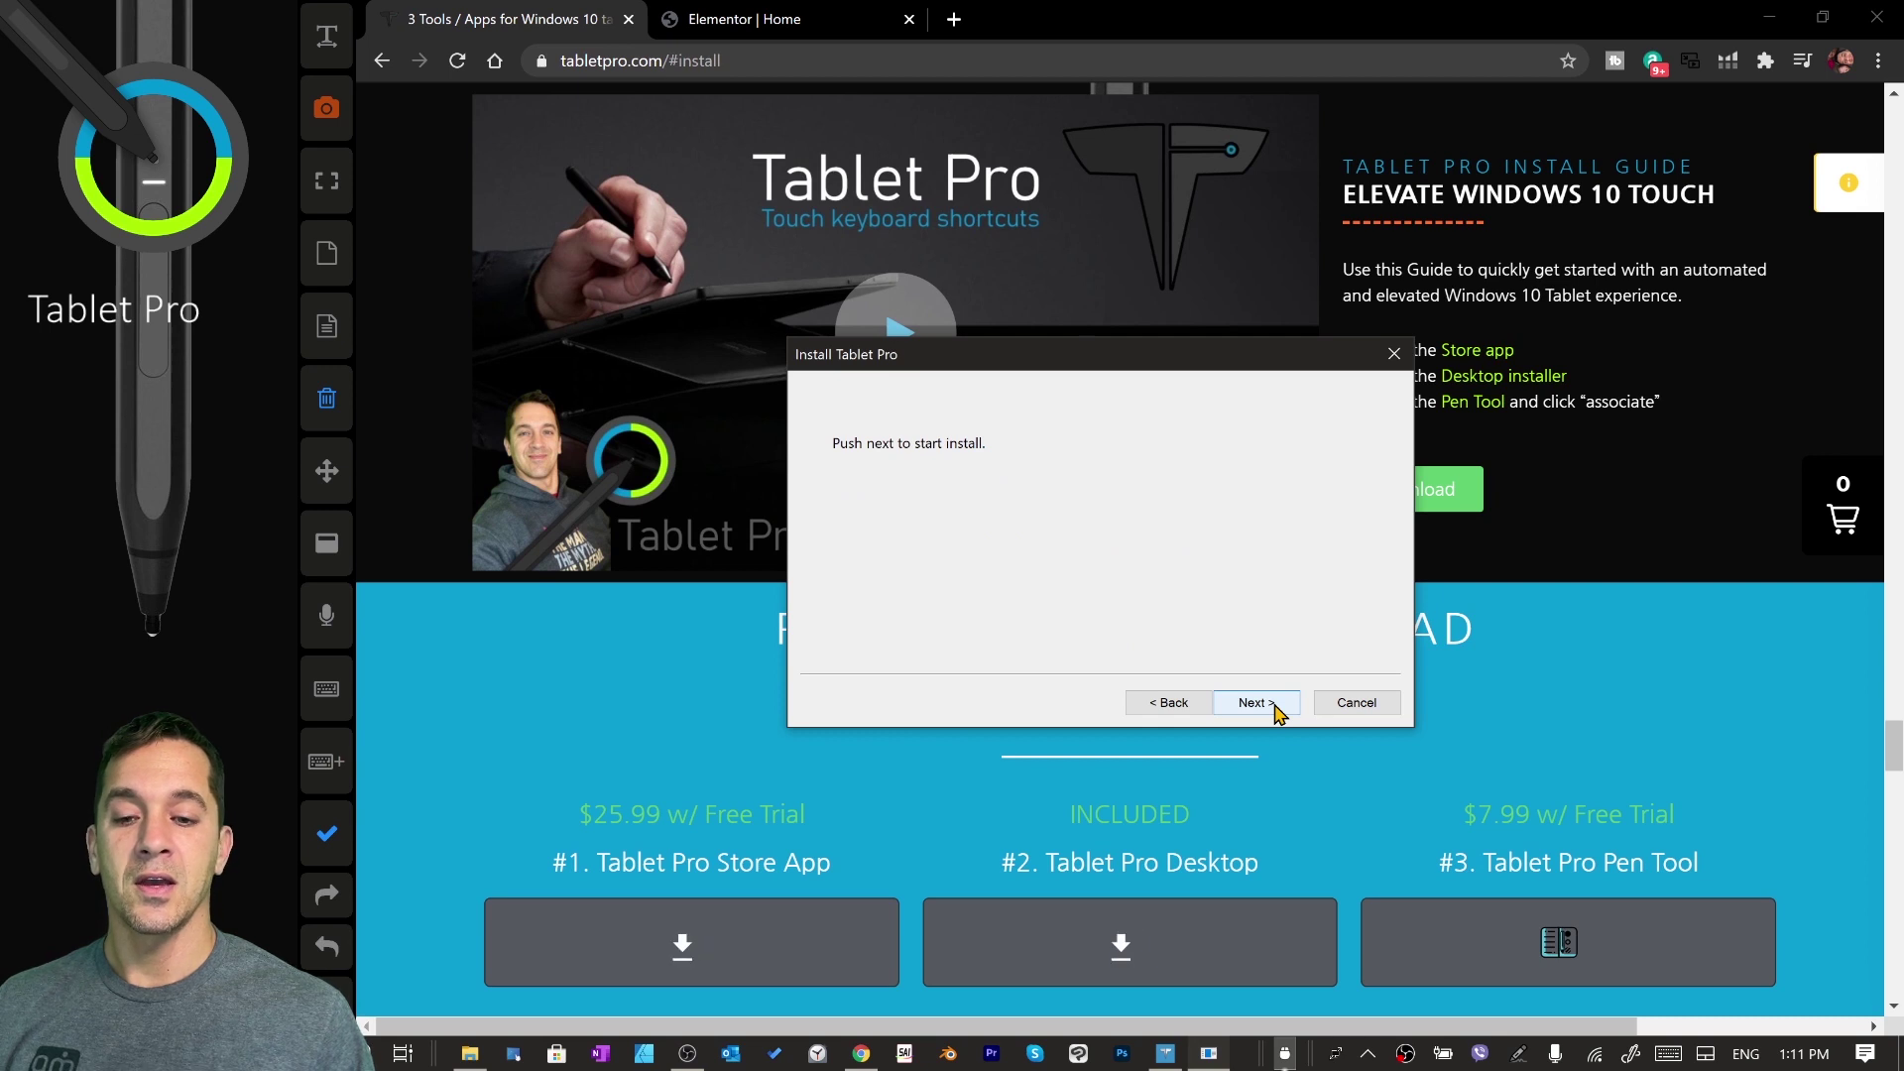
click(1254, 703)
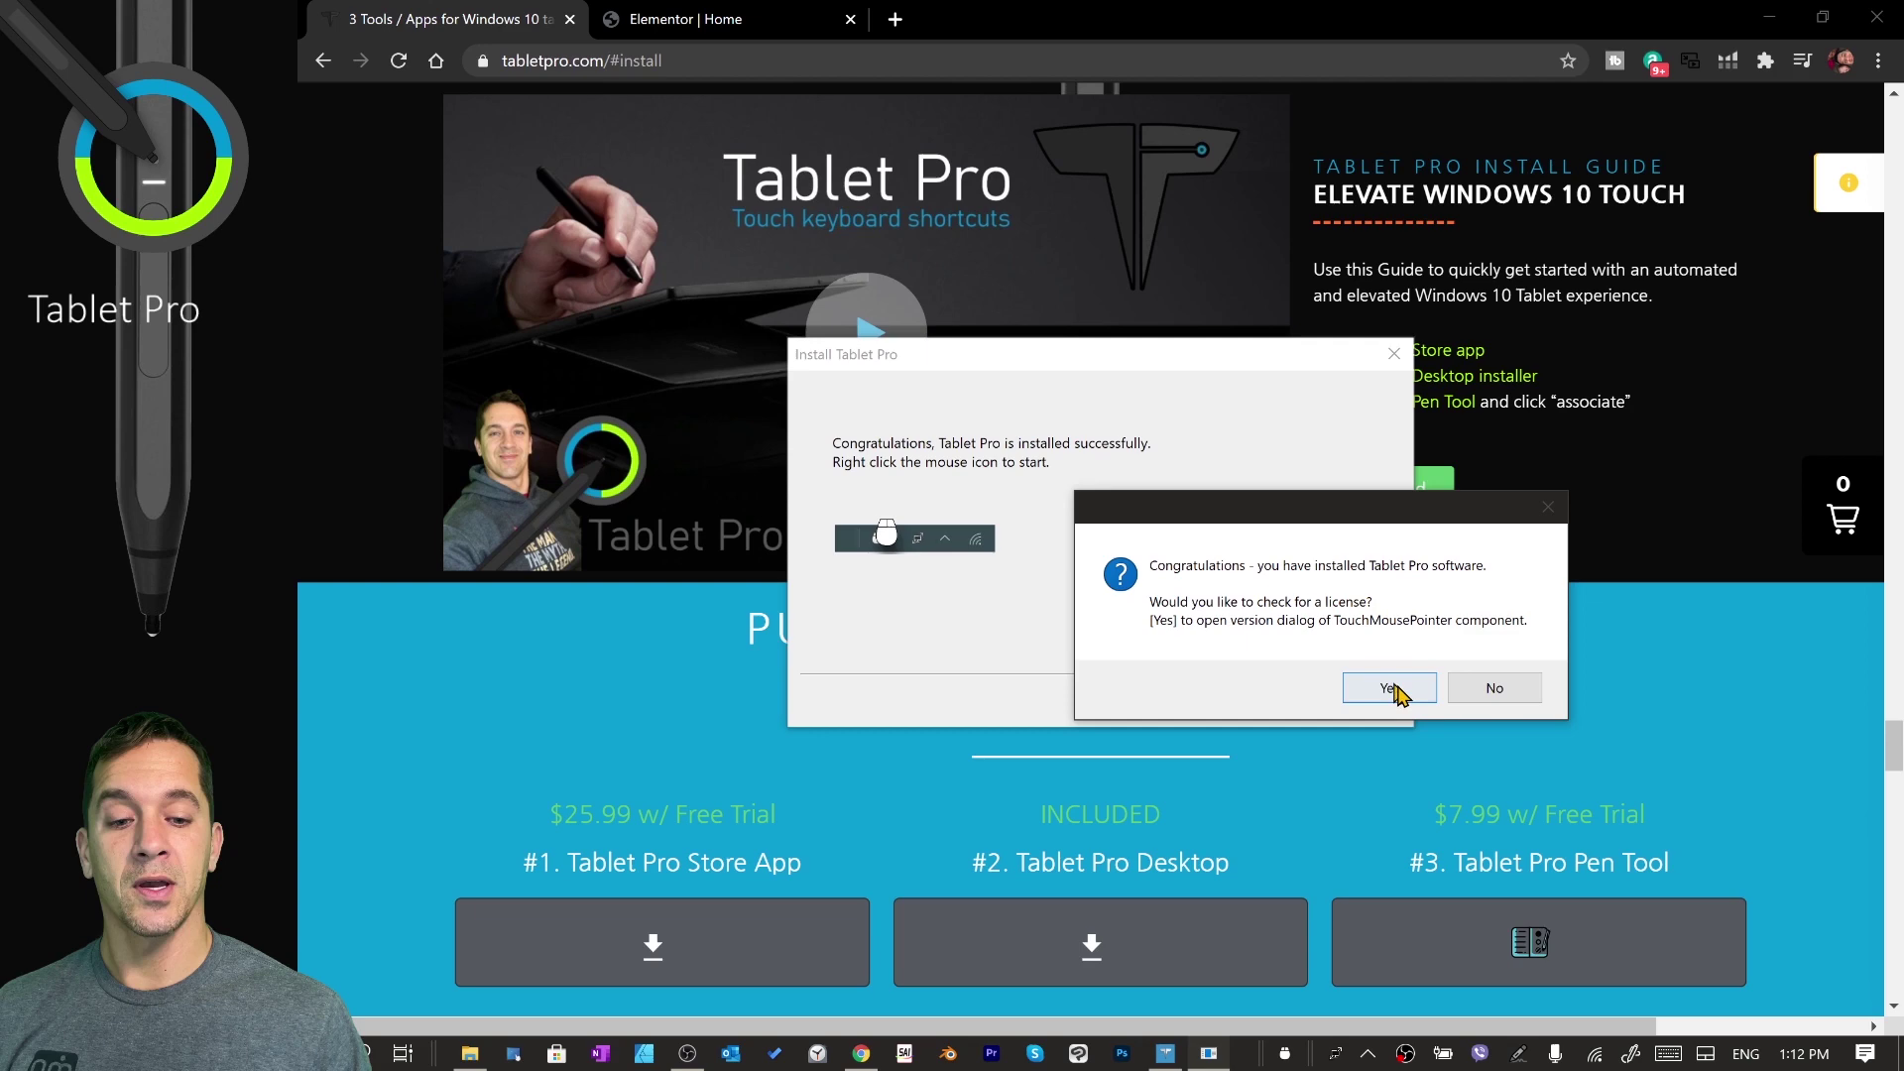
Confirm the license shows version 2.0.9.3 already upgraded, dismiss the message and close Settings.
click(1386, 681)
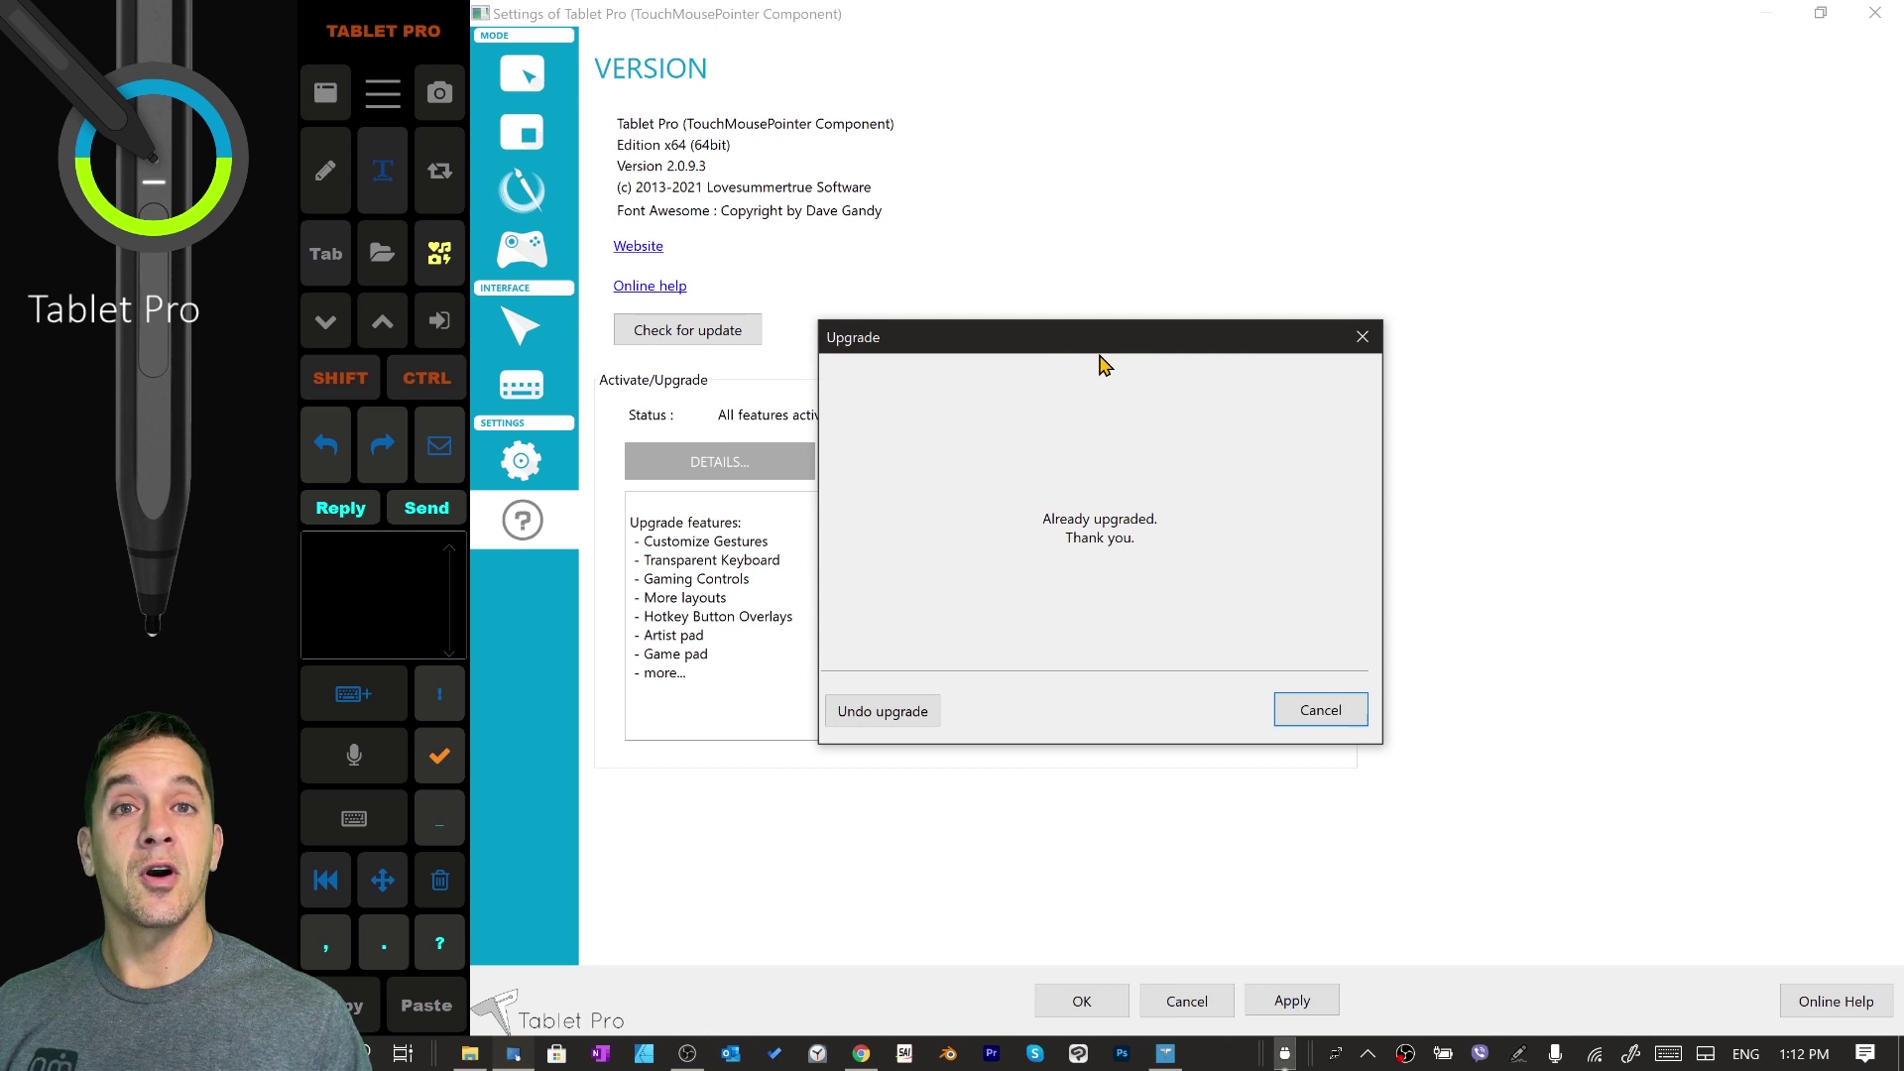
drag(1059, 349, 1214, 376)
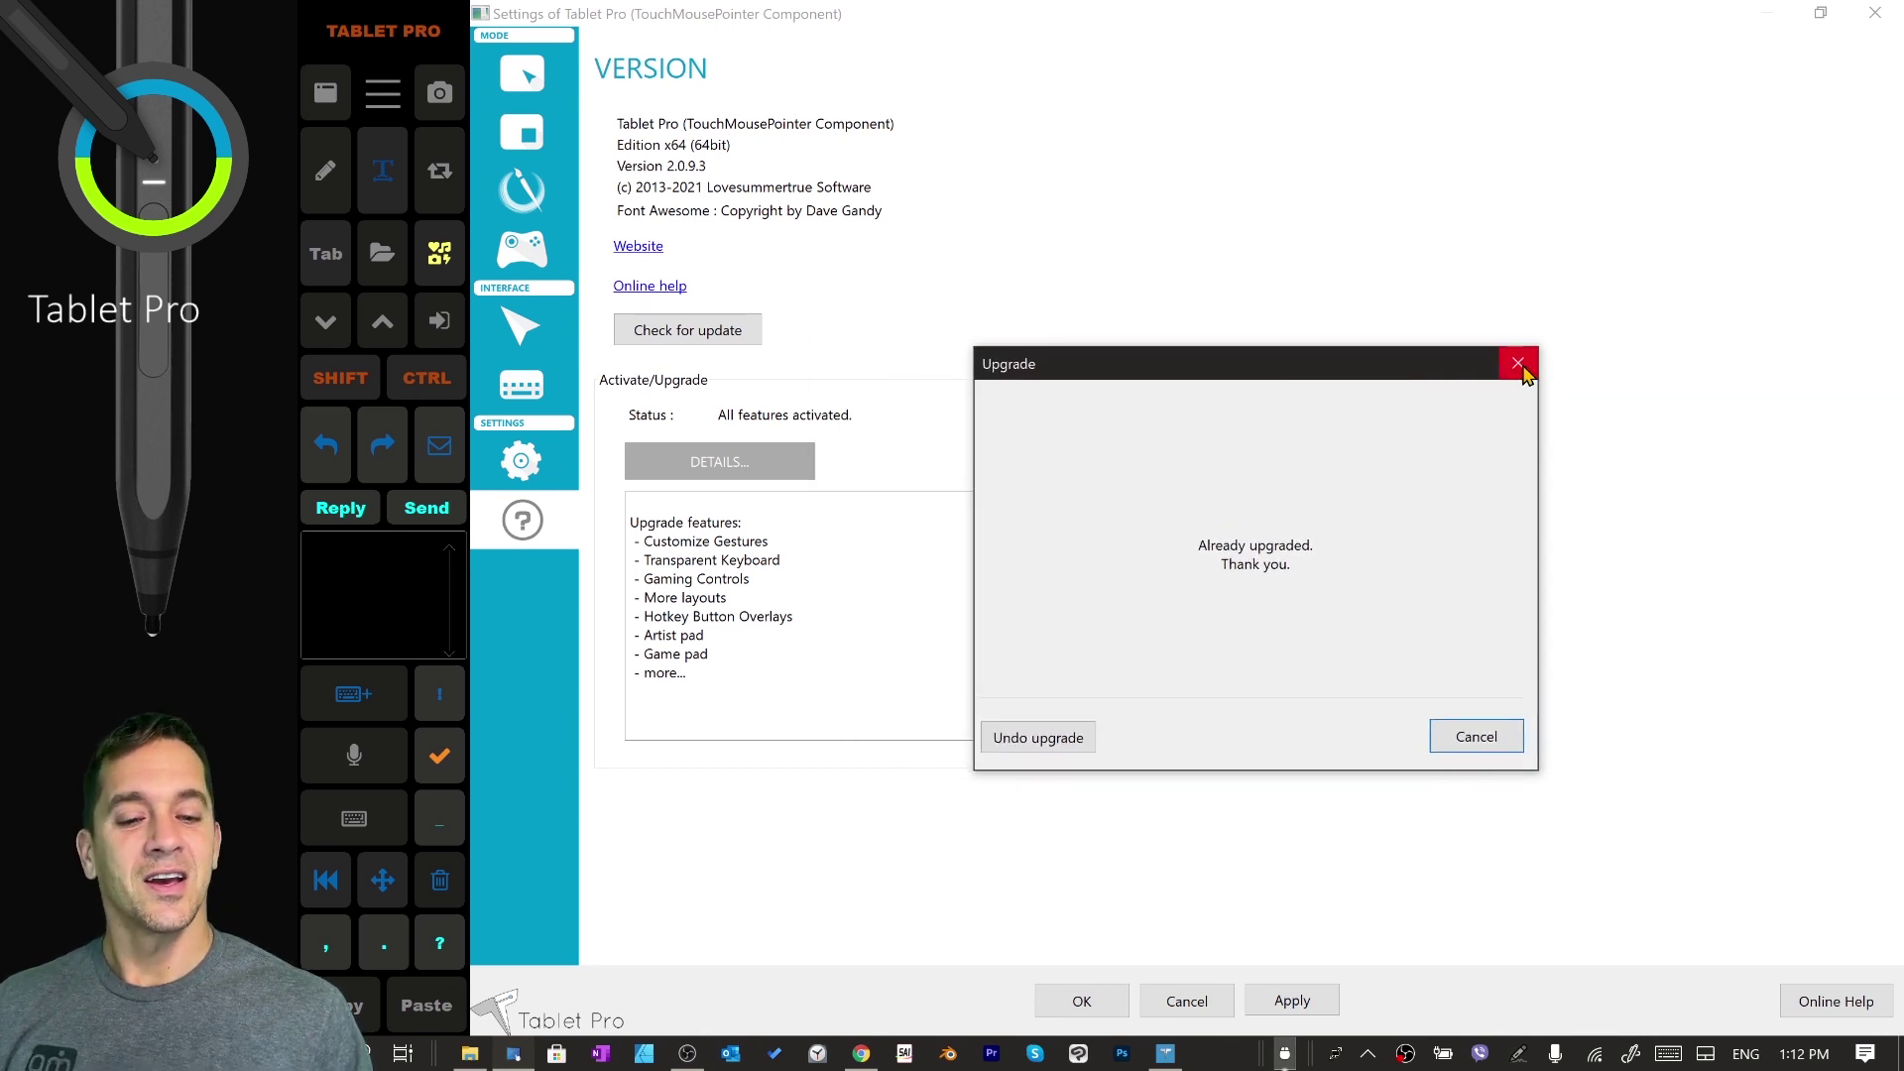
click(1520, 365)
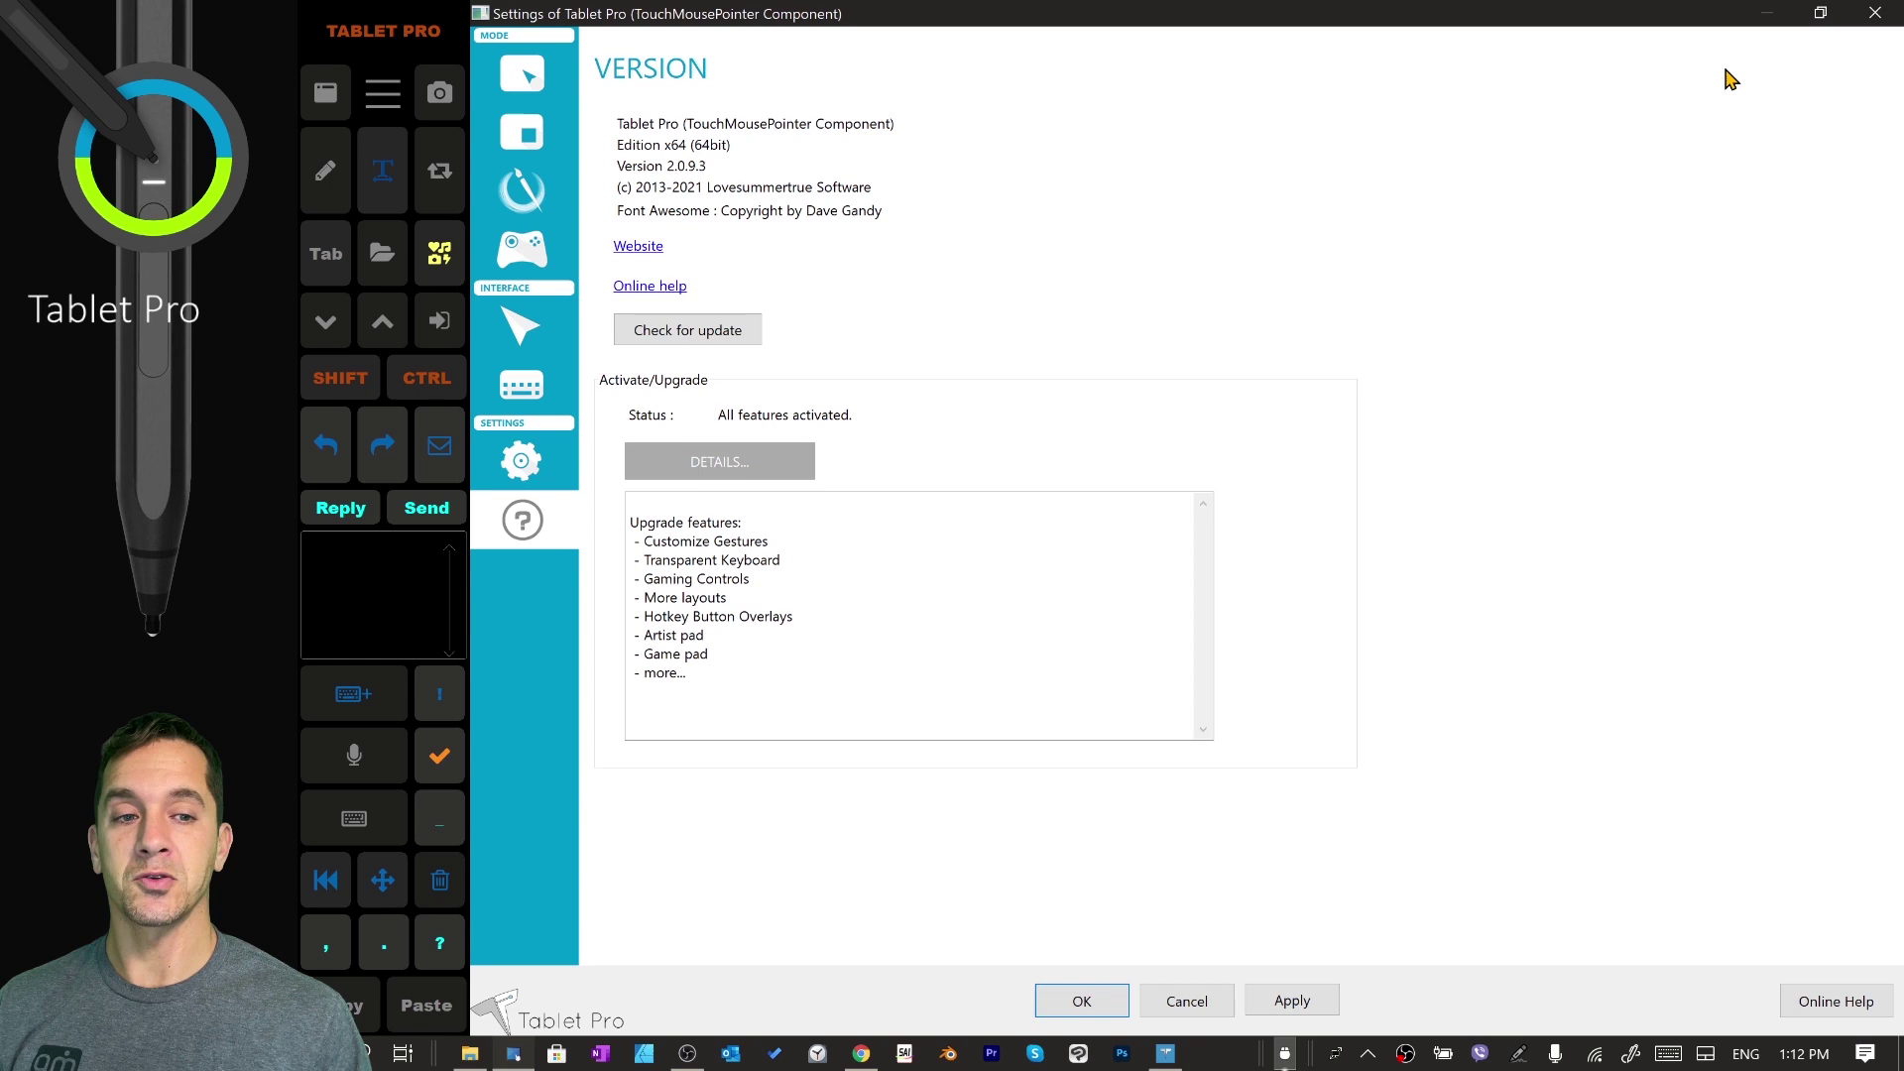
click(1875, 13)
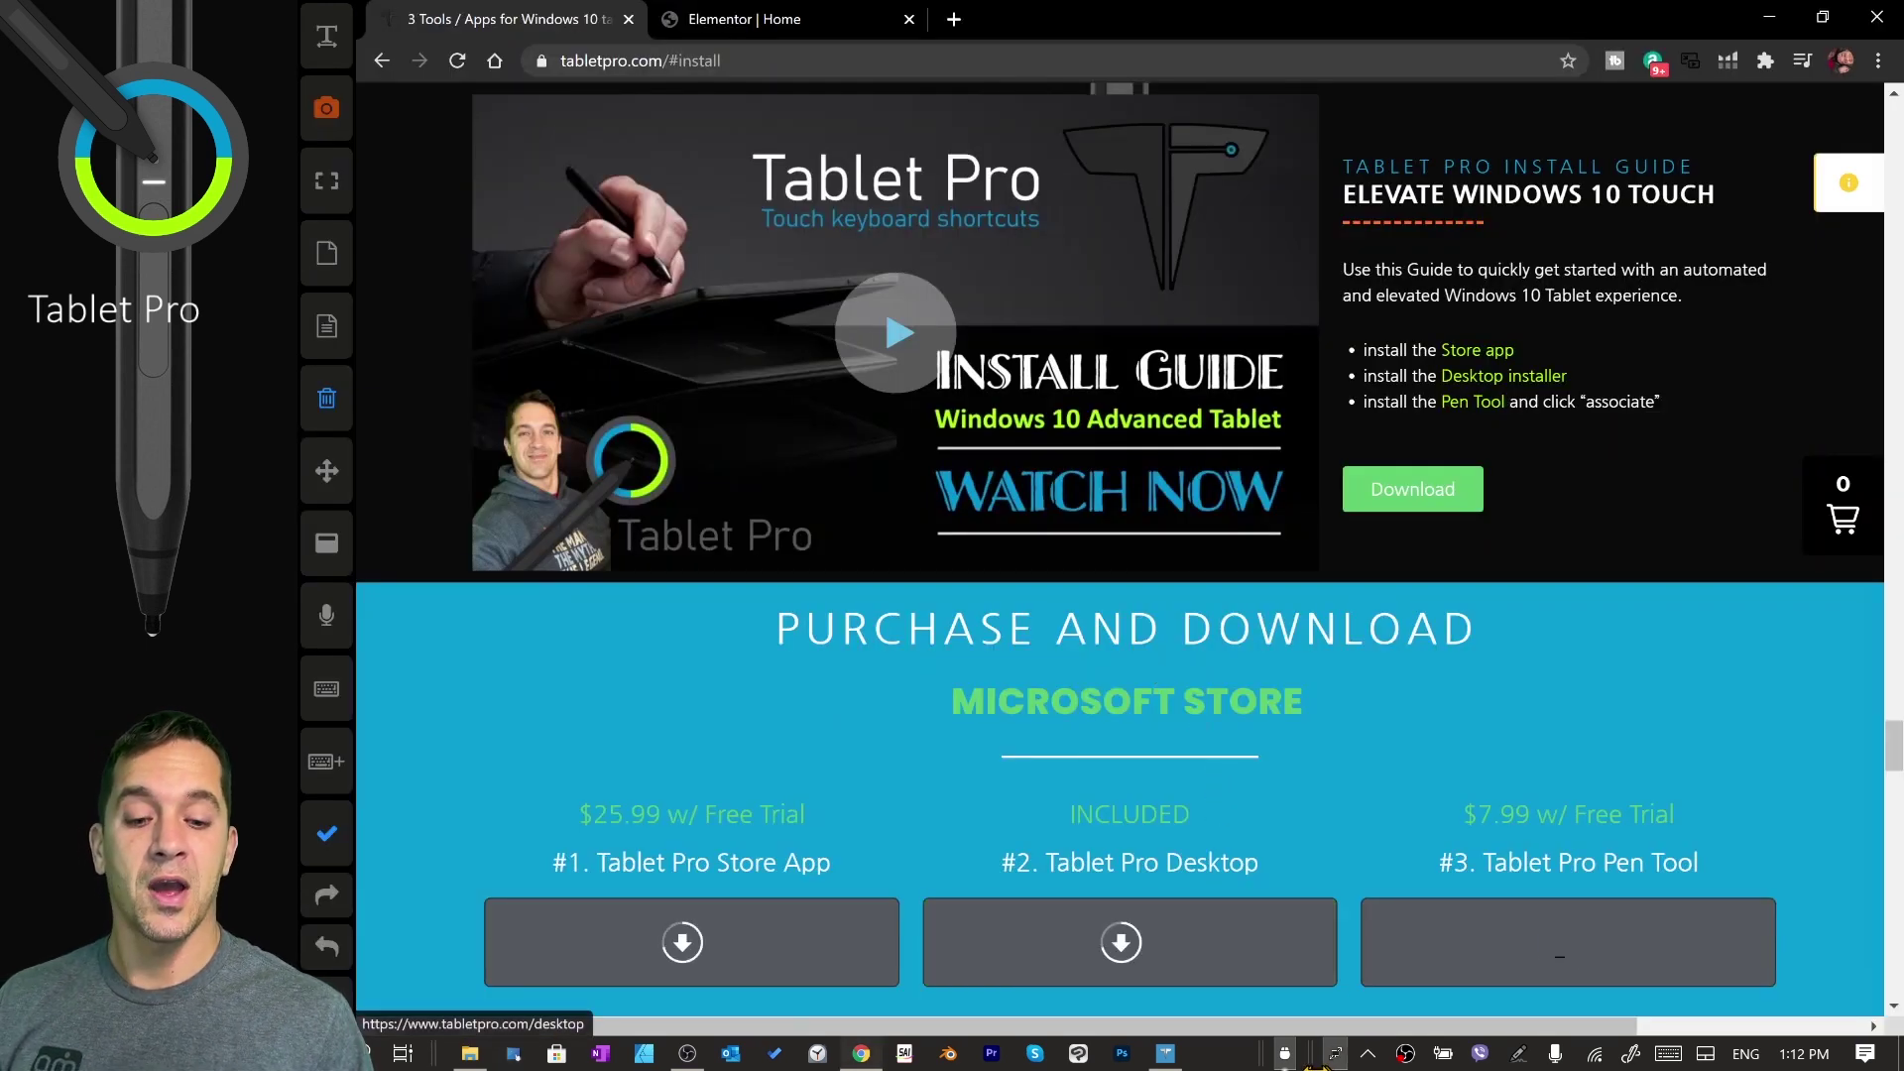
right_click(1283, 1055)
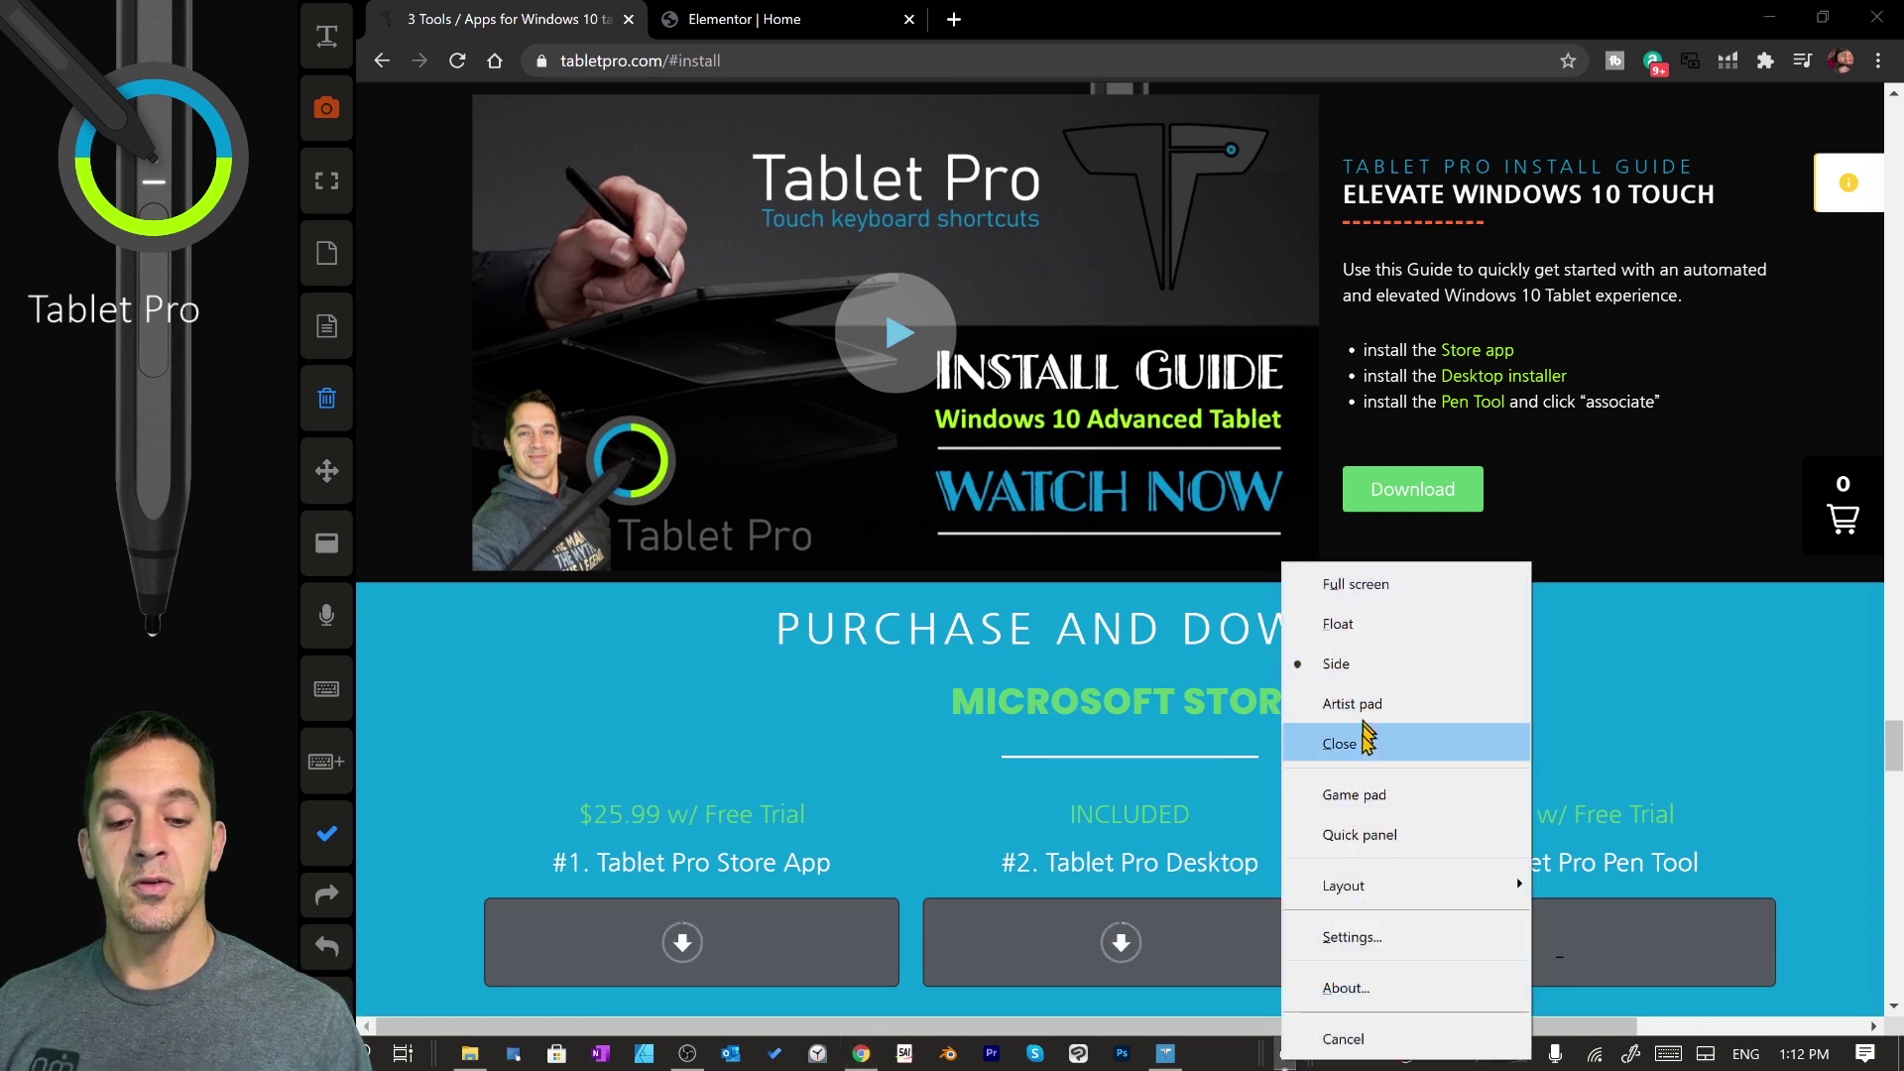
click(1247, 1061)
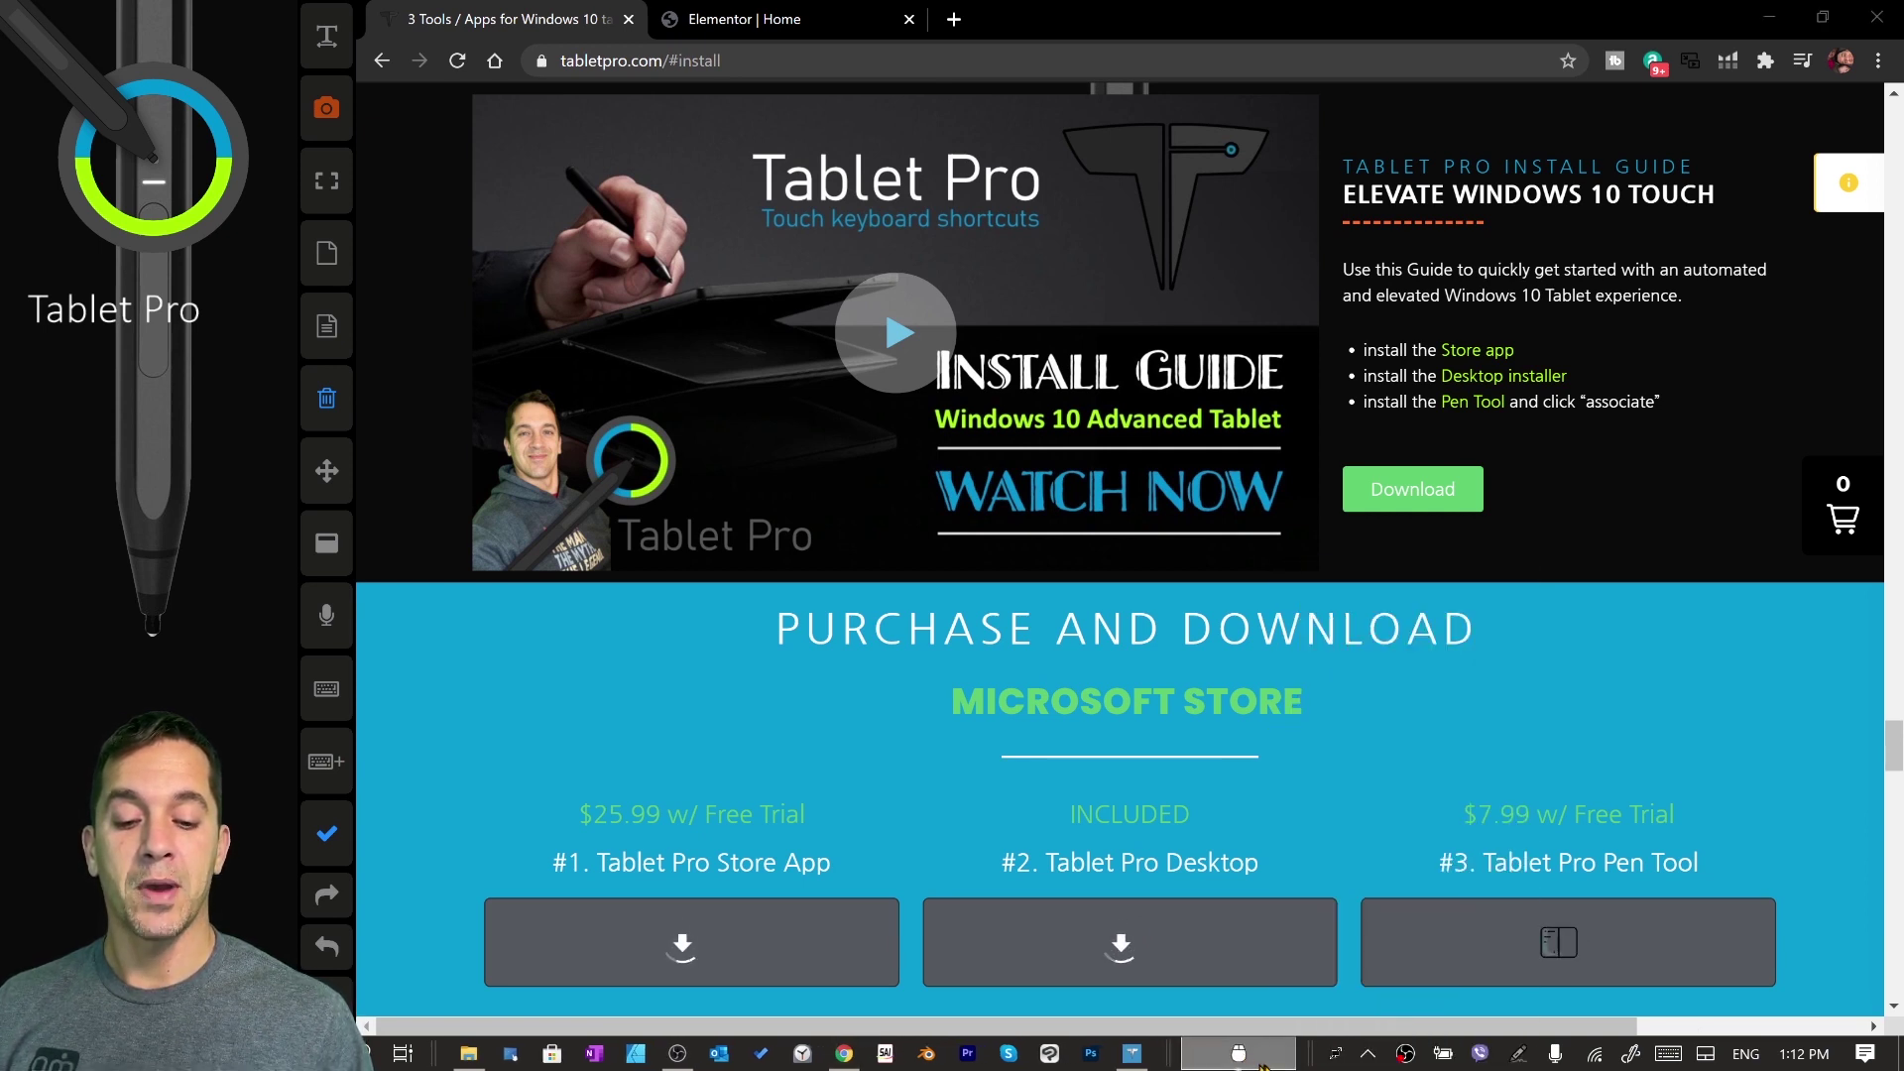
right_click(1262, 1064)
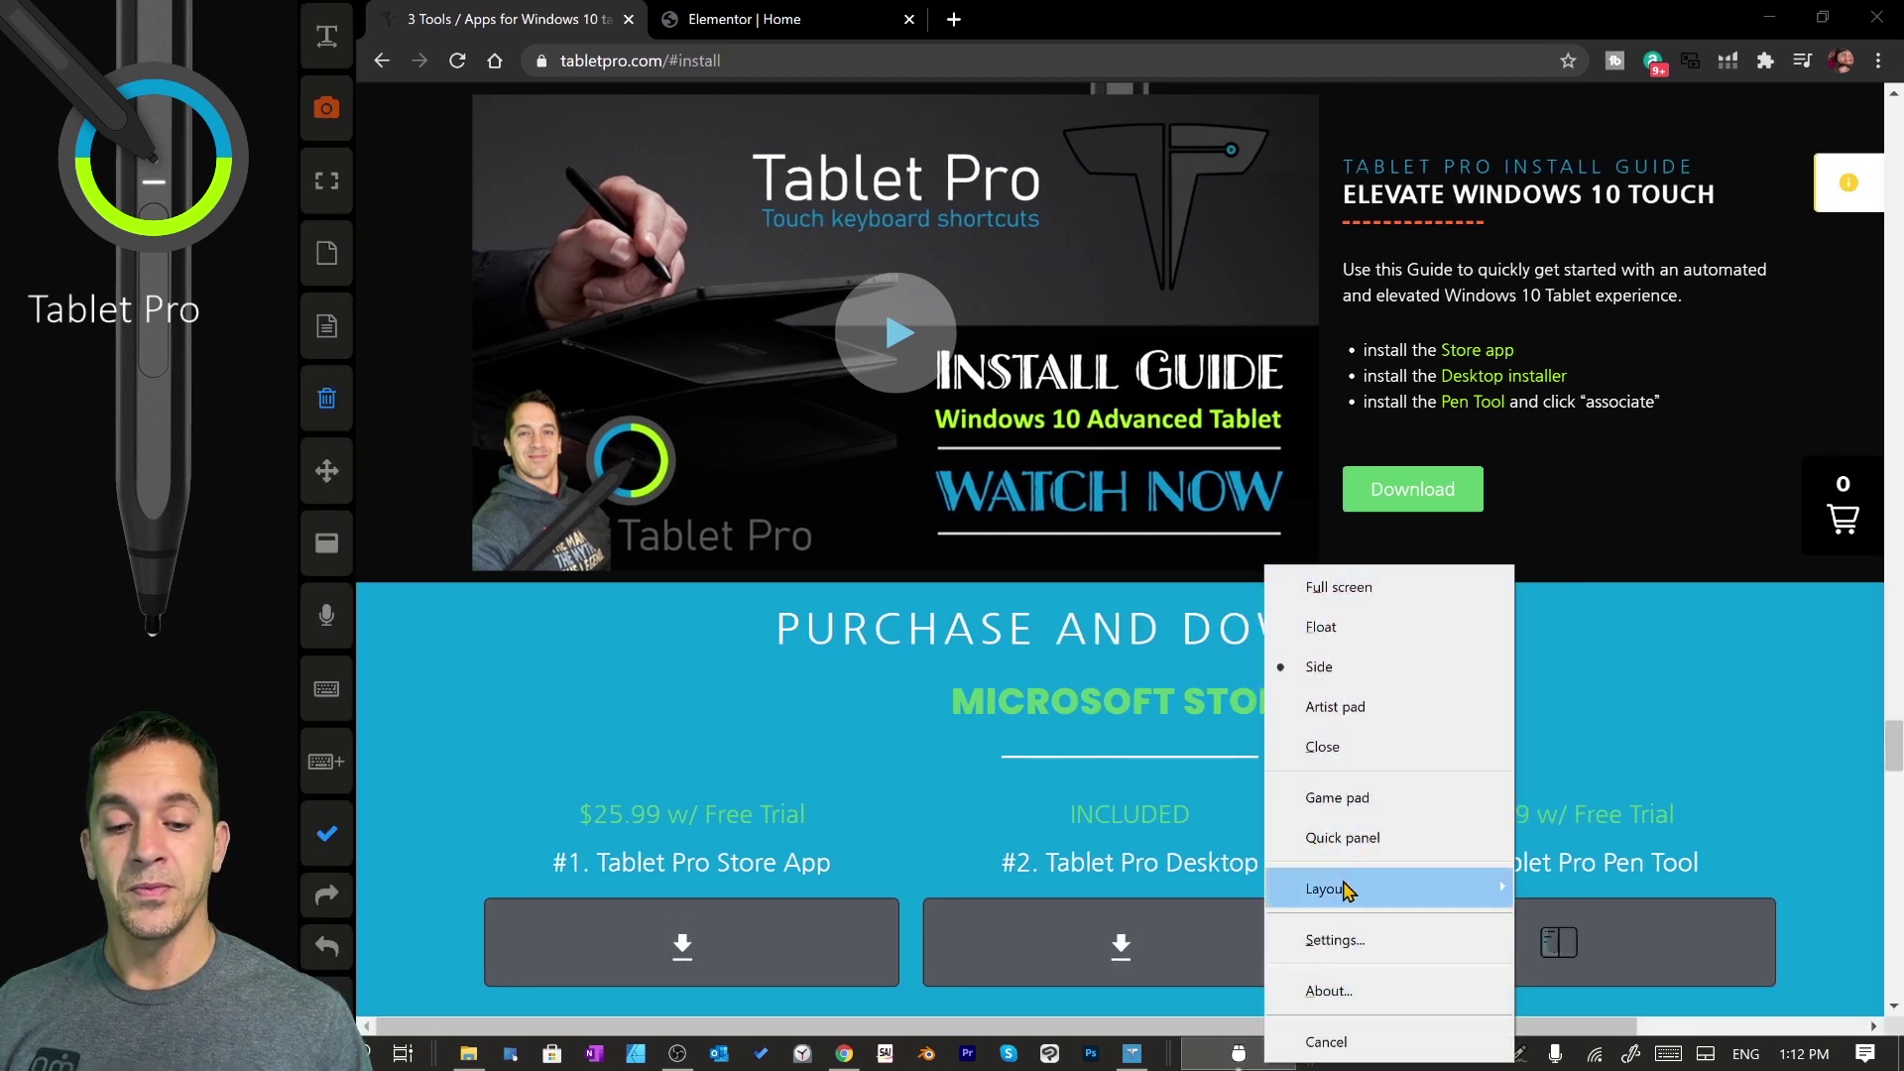
mouse_move(1347, 889)
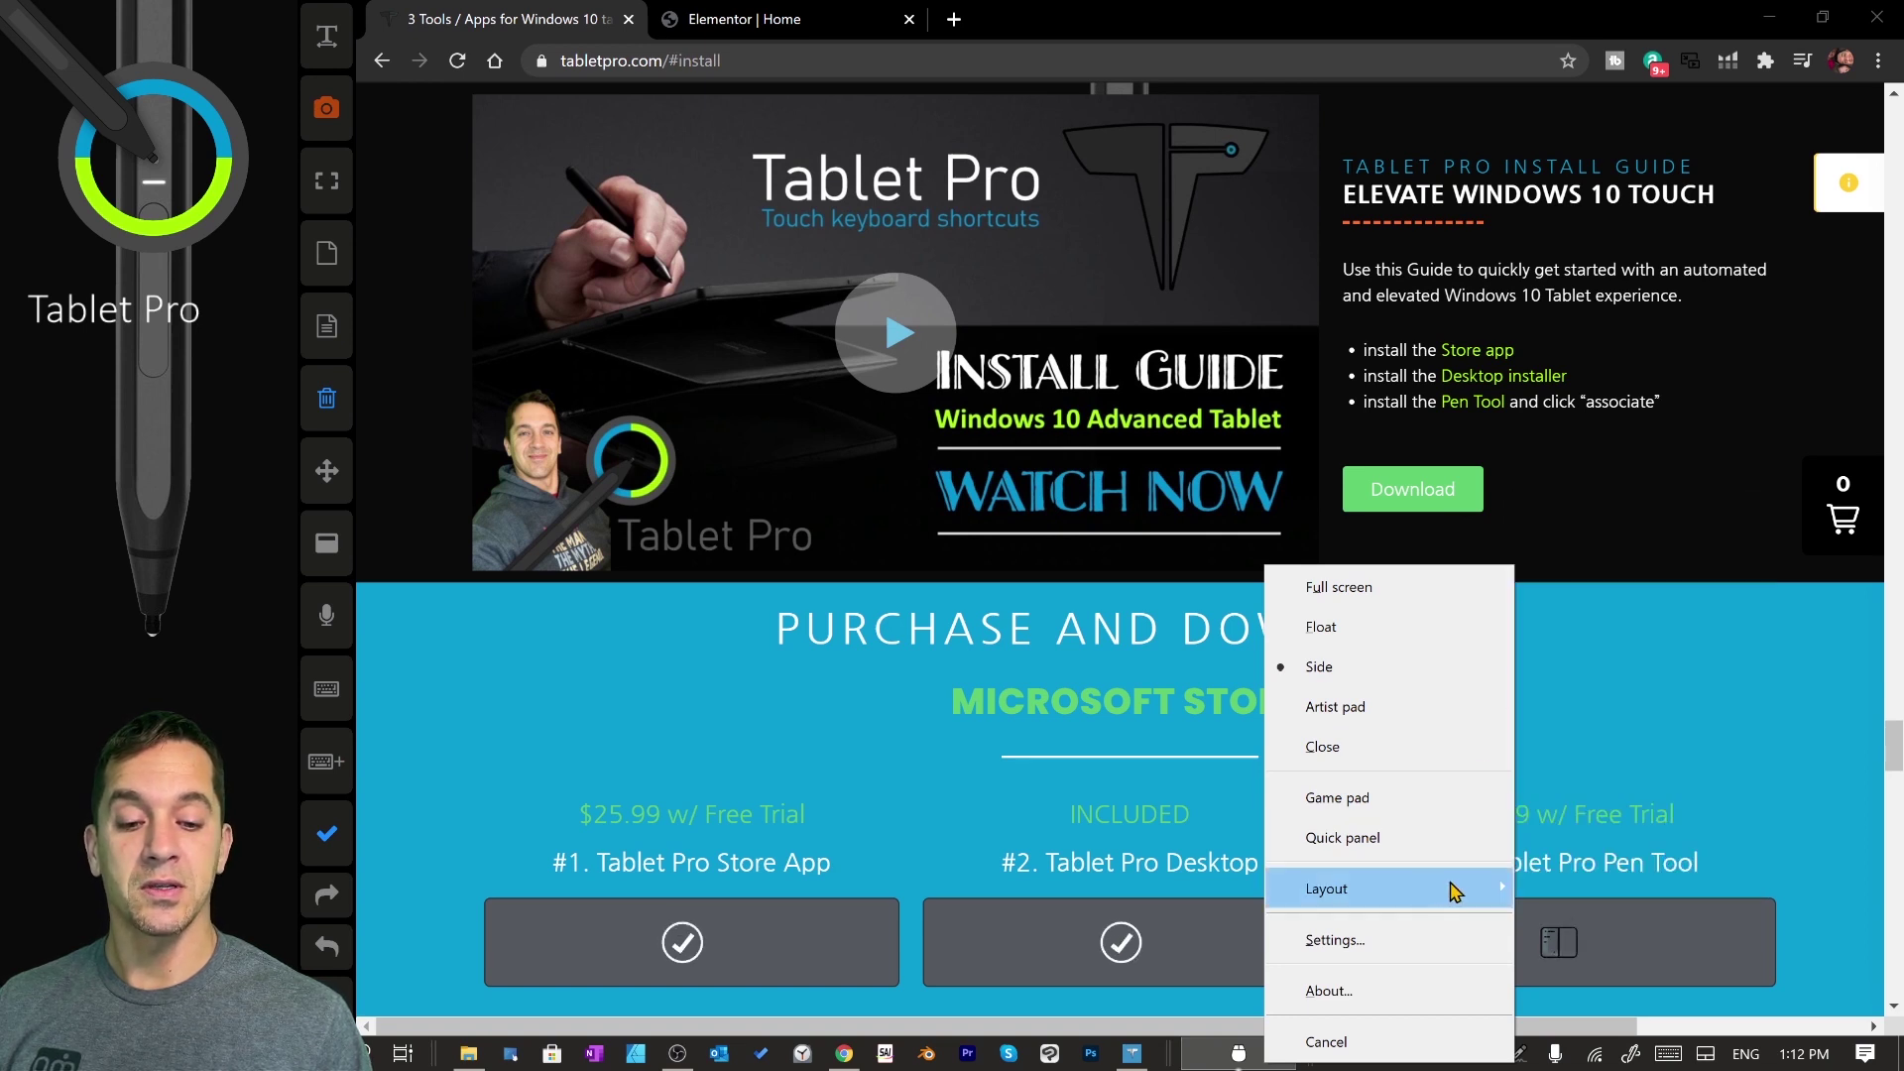
mouse_move(1454, 890)
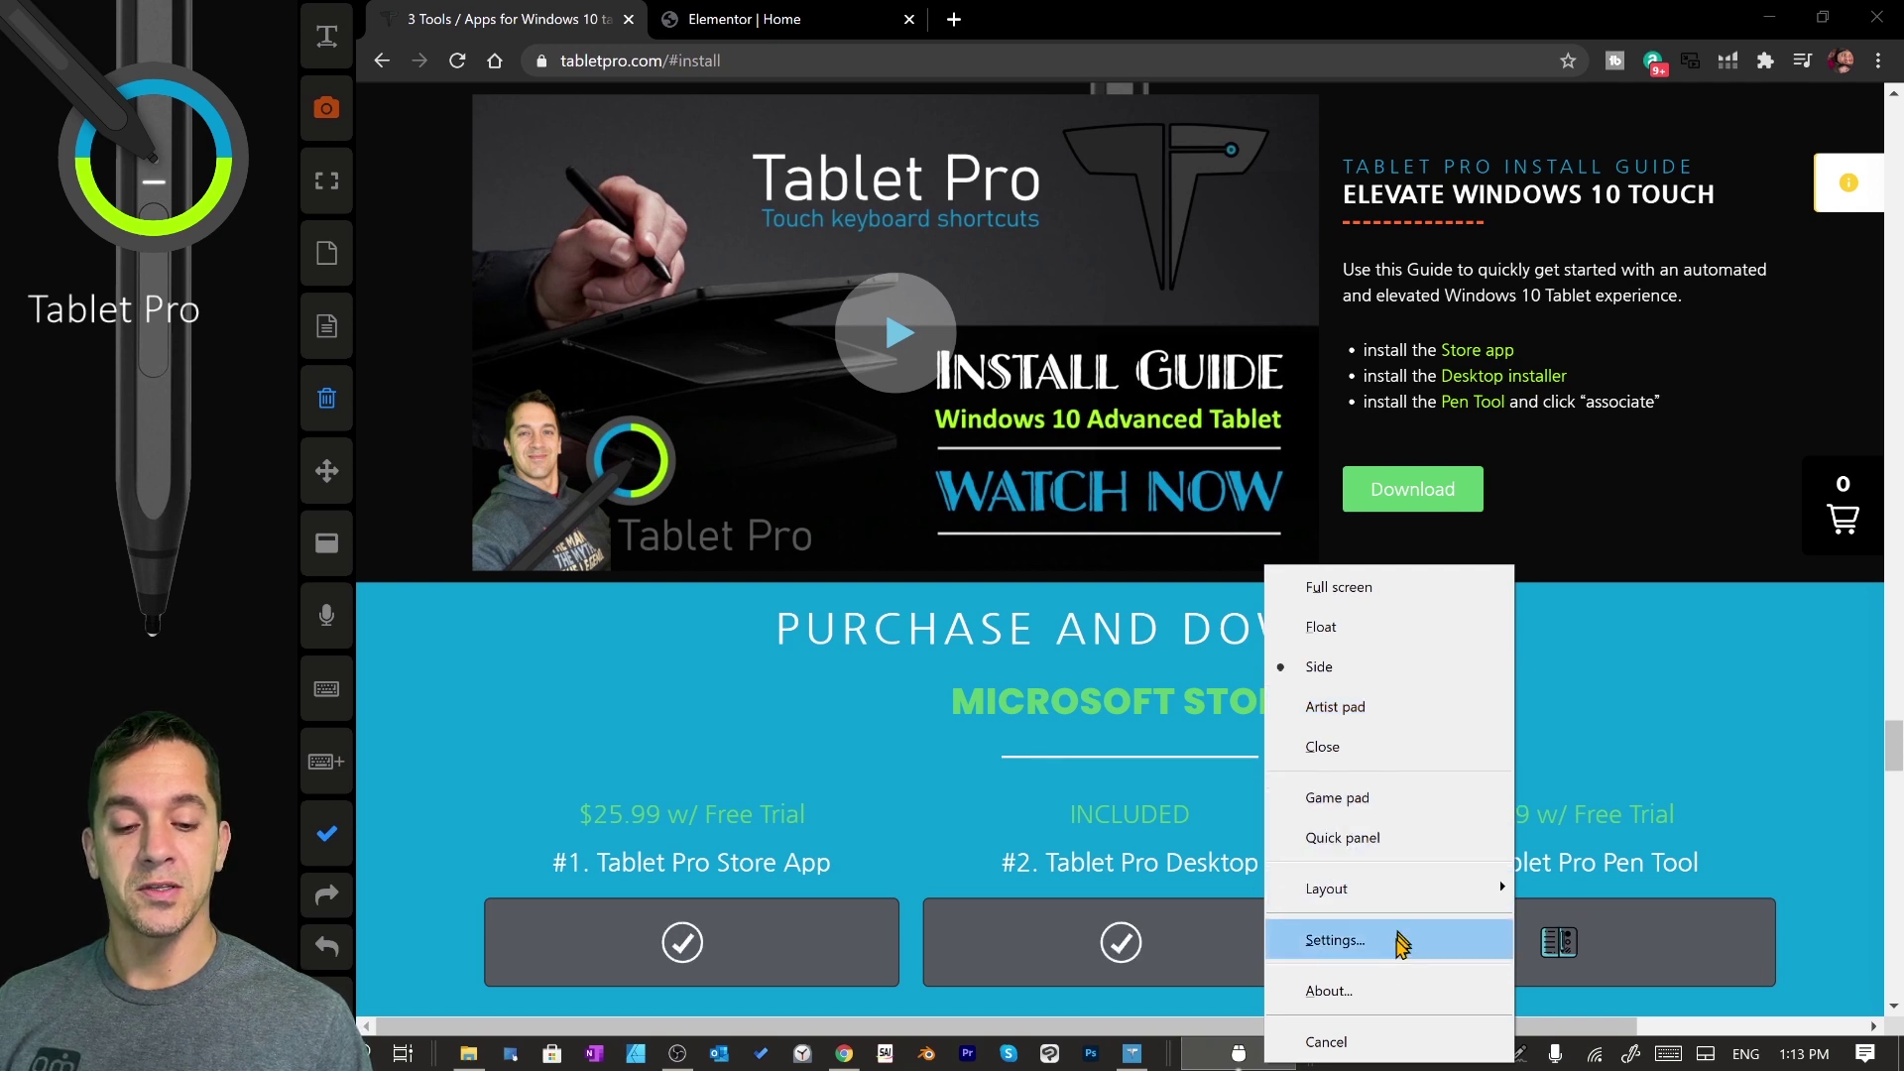
click(1319, 1042)
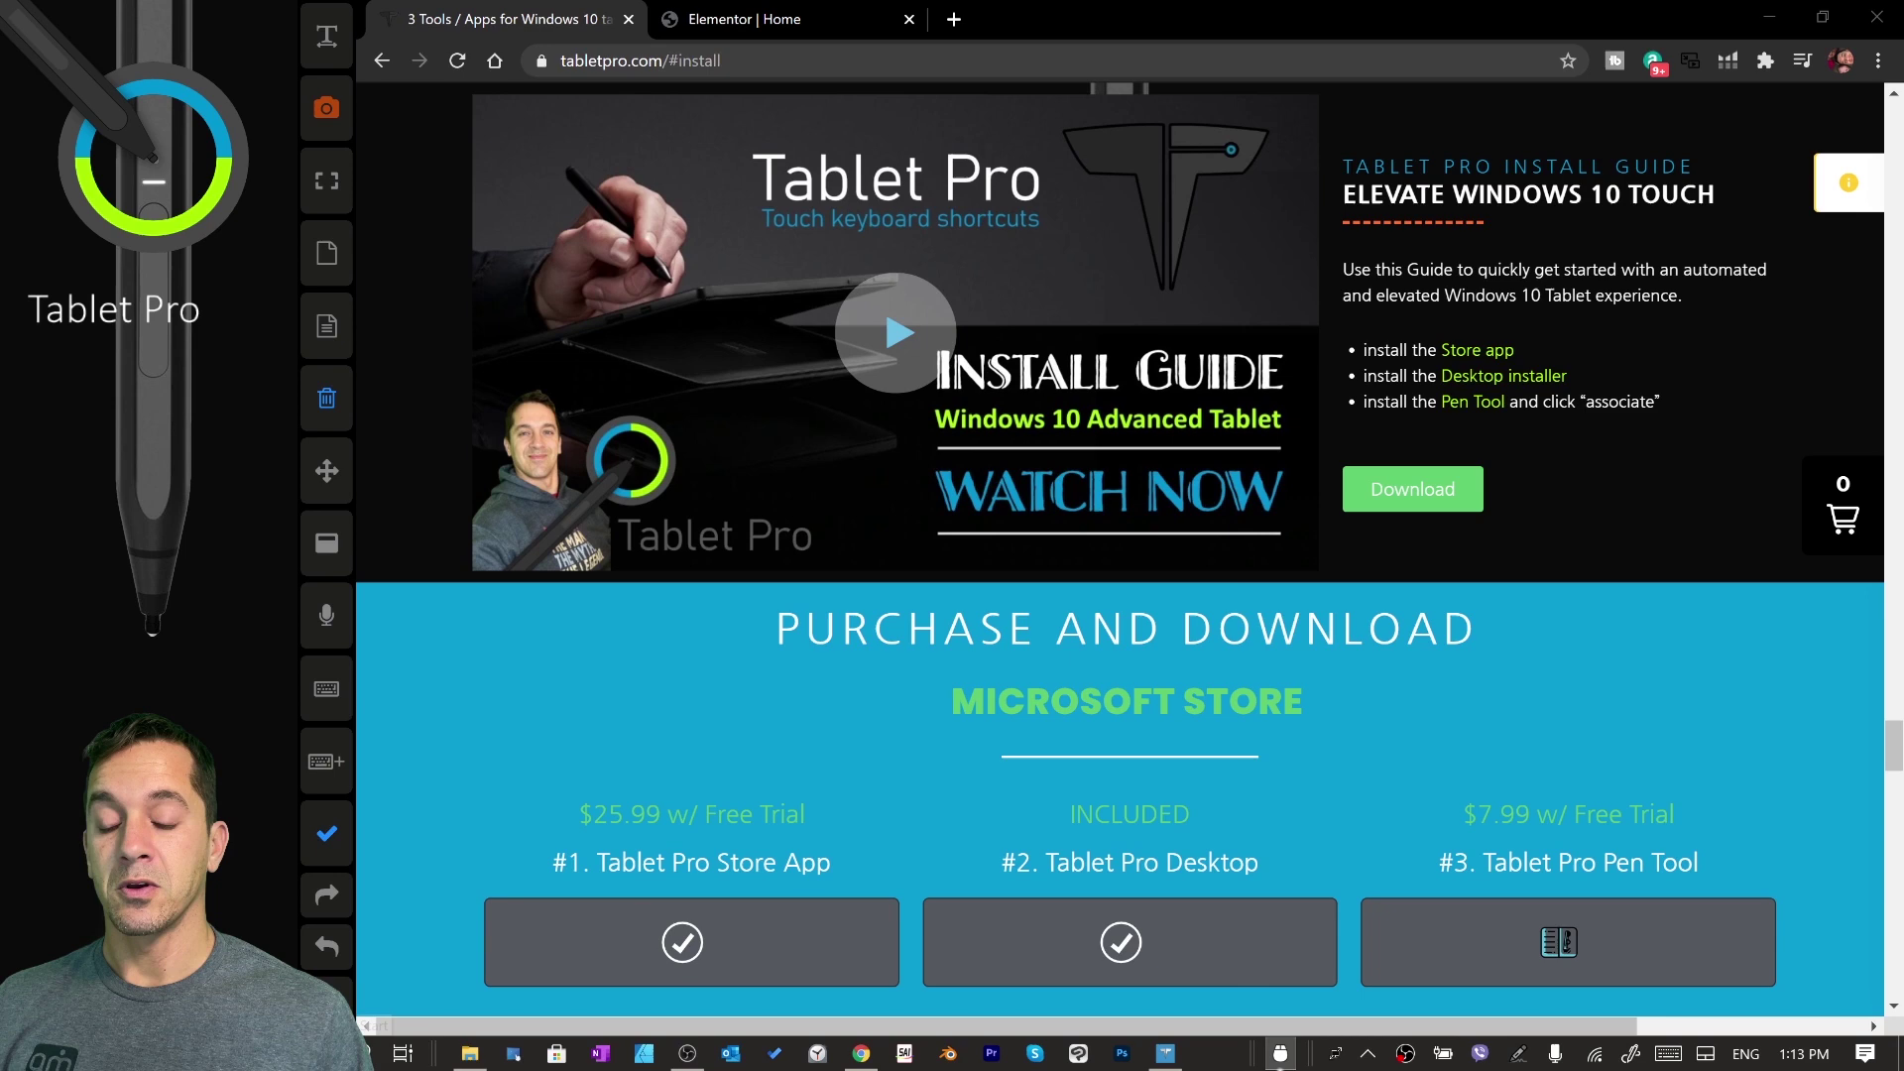
Launch Tablet Pro Pen Tool from its tile in the Start menu.
key(super)
scroll(629, 595, down, 10)
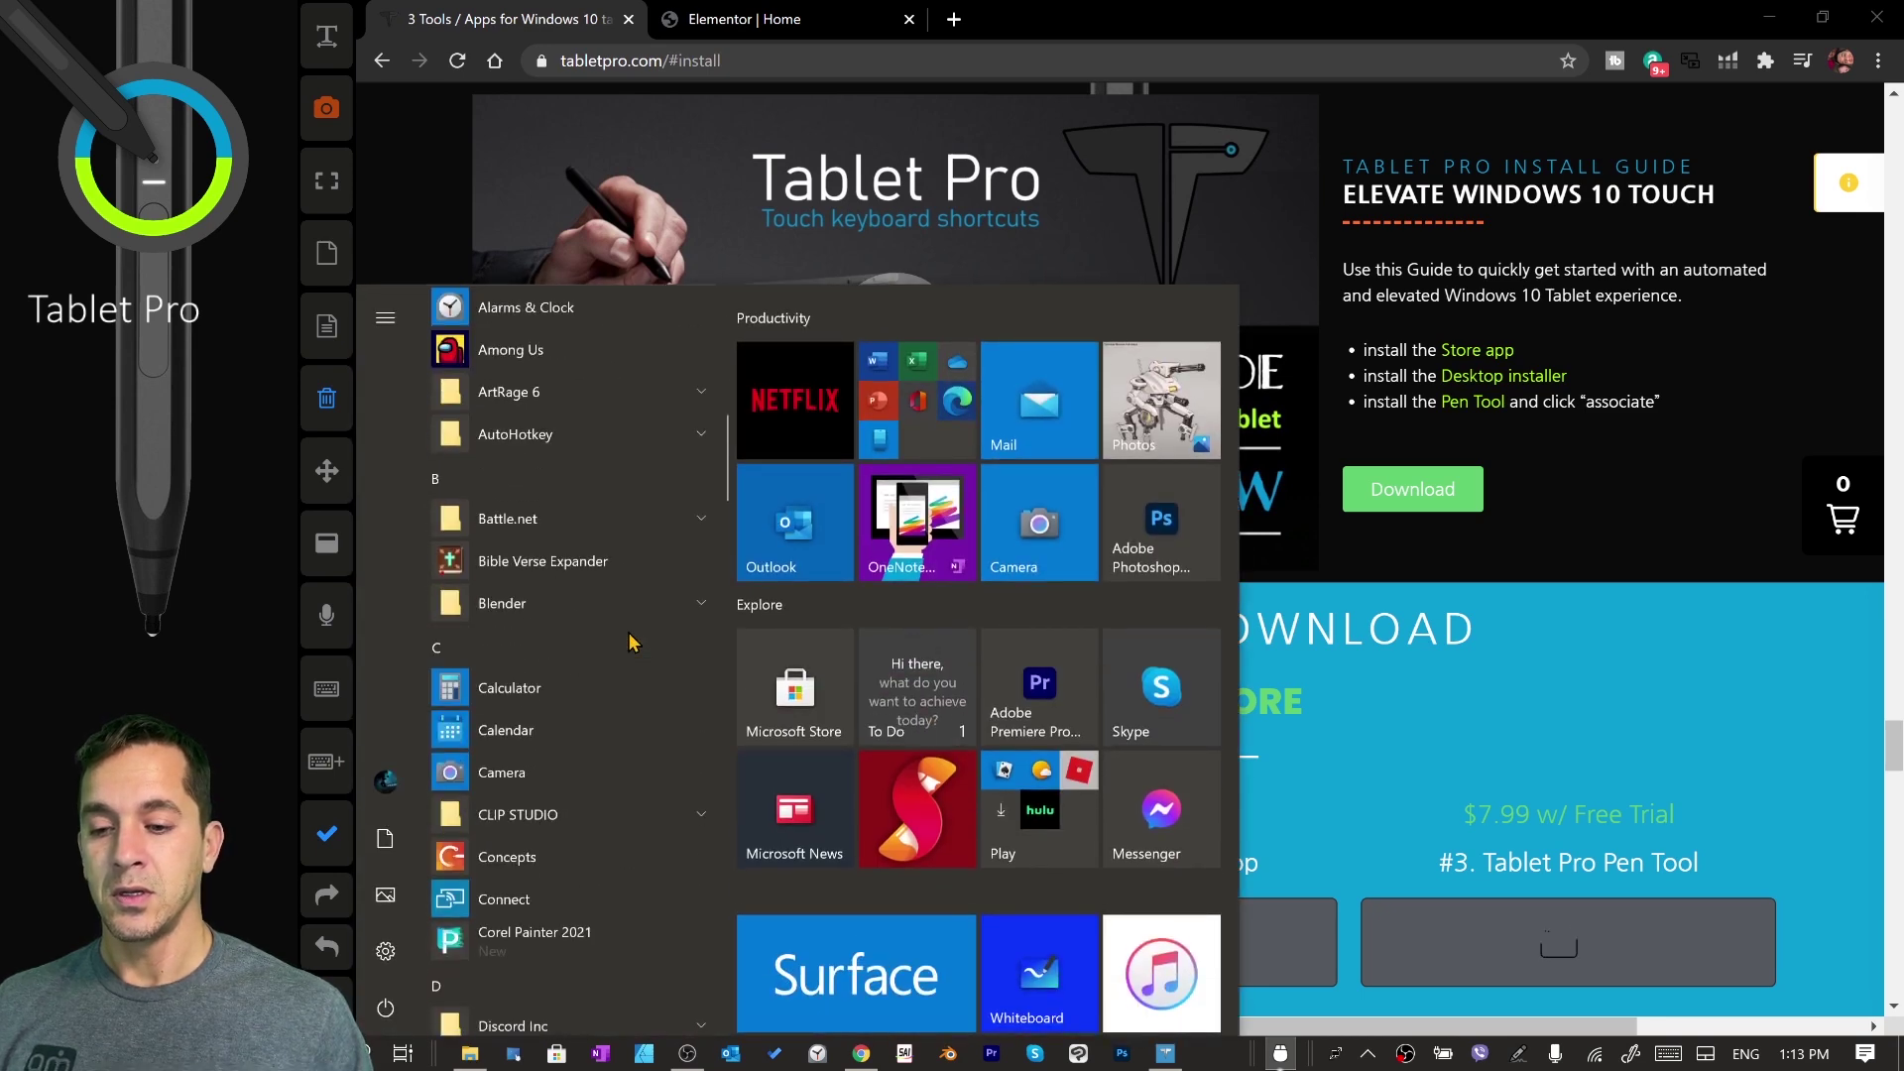
scroll(628, 642, down, 15)
scroll(1022, 868, down, 10)
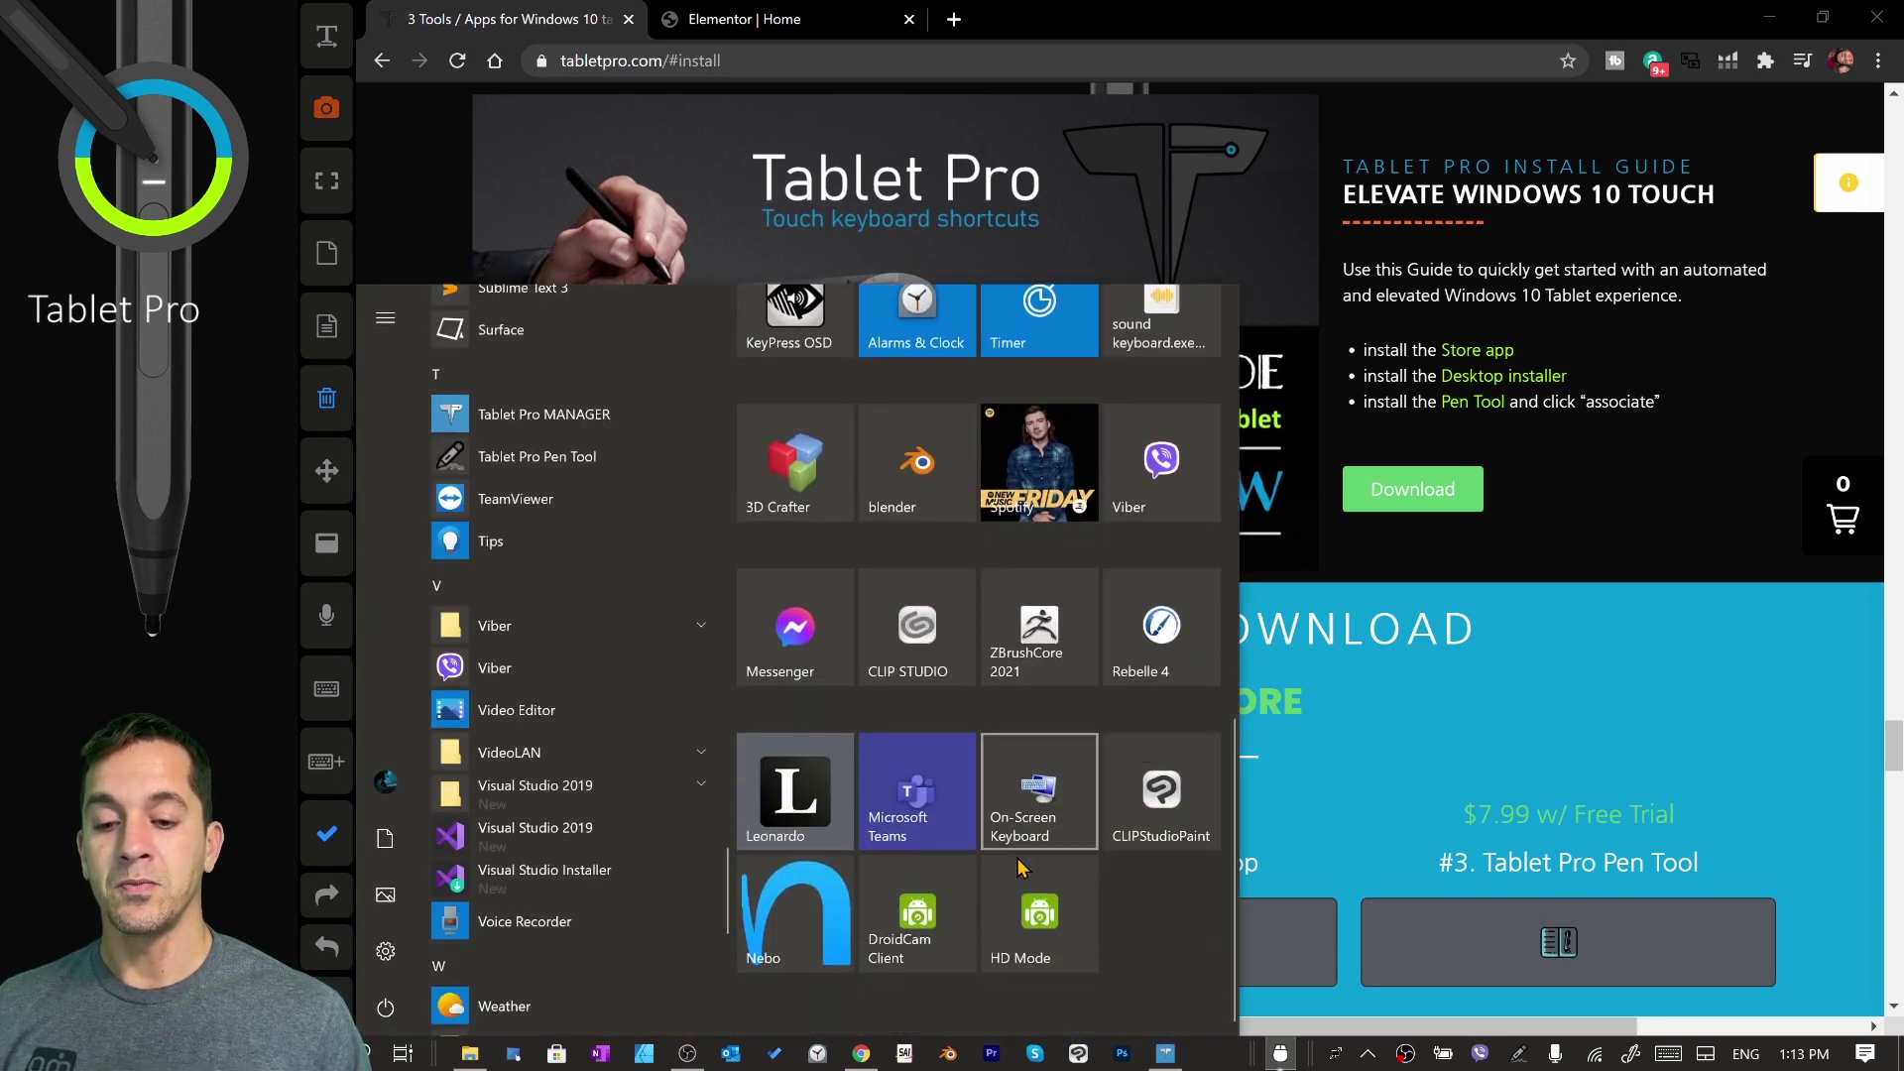
scroll(947, 640, up, 5)
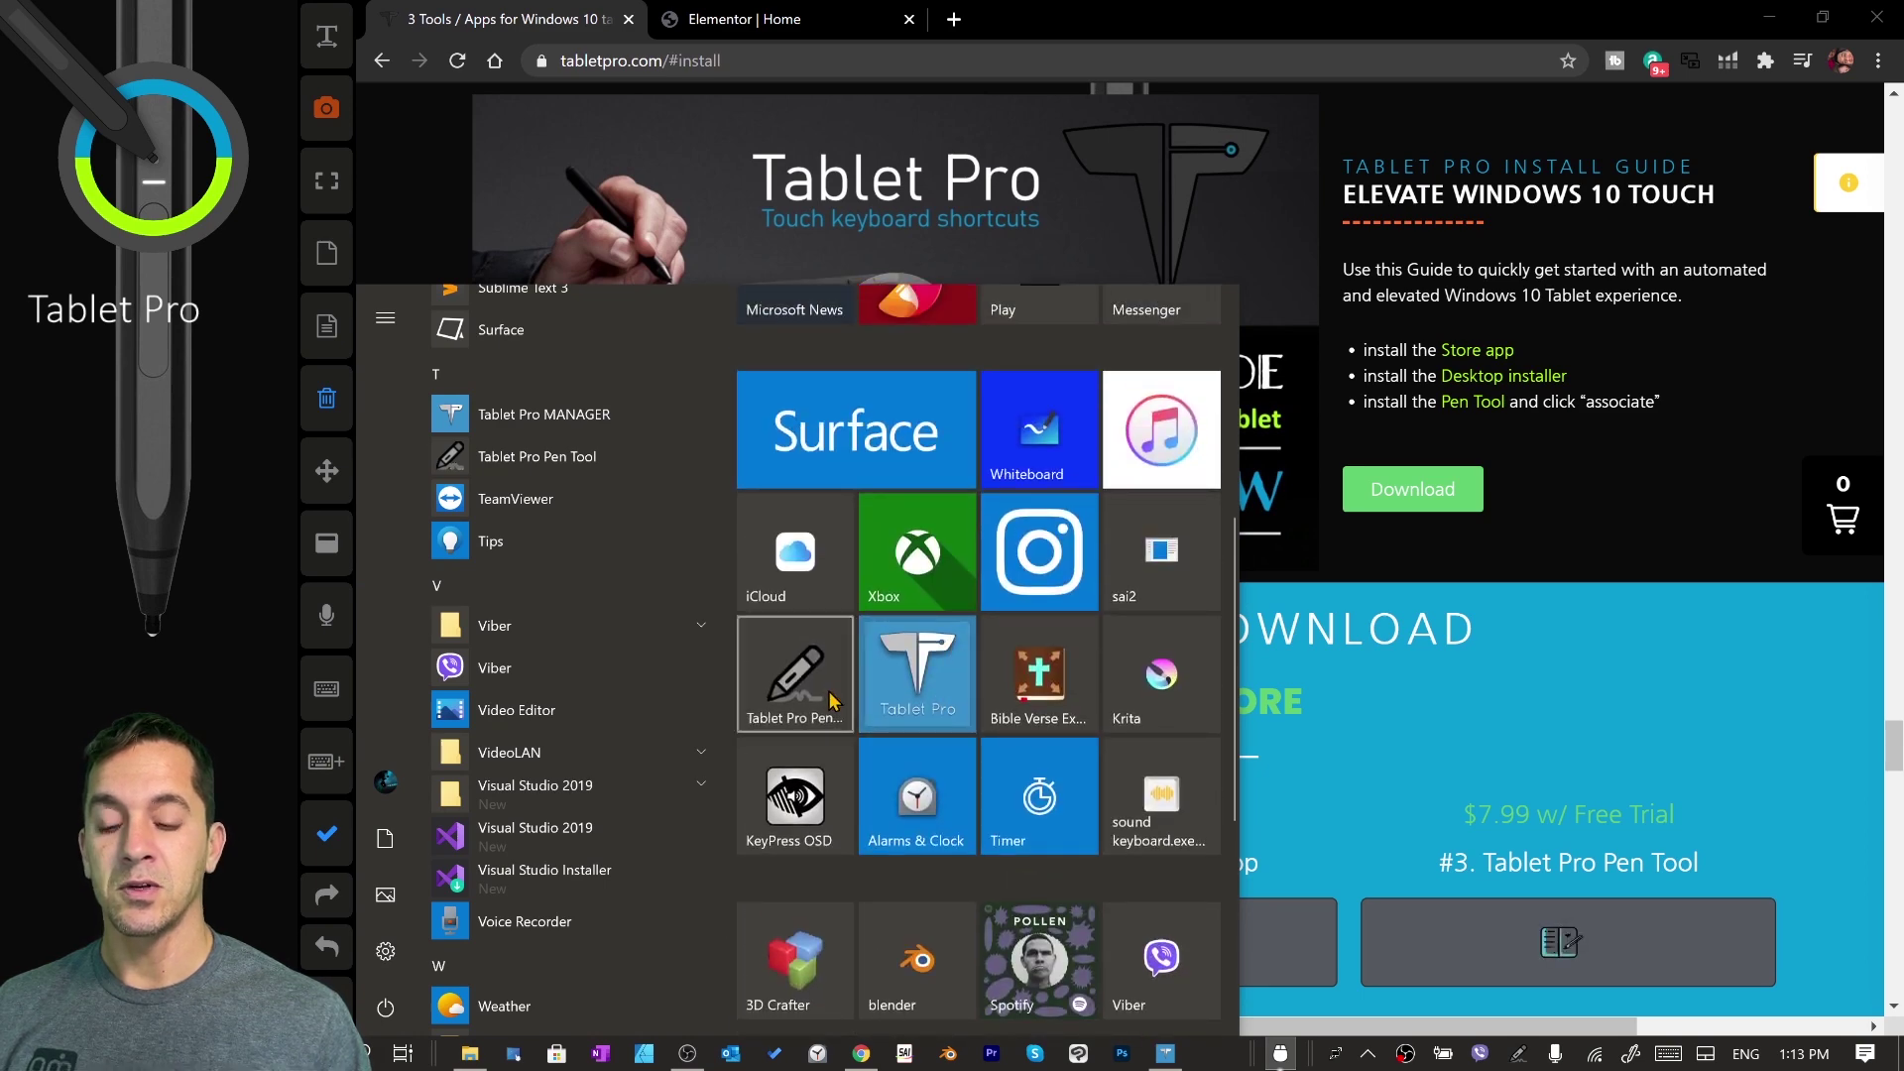
click(834, 700)
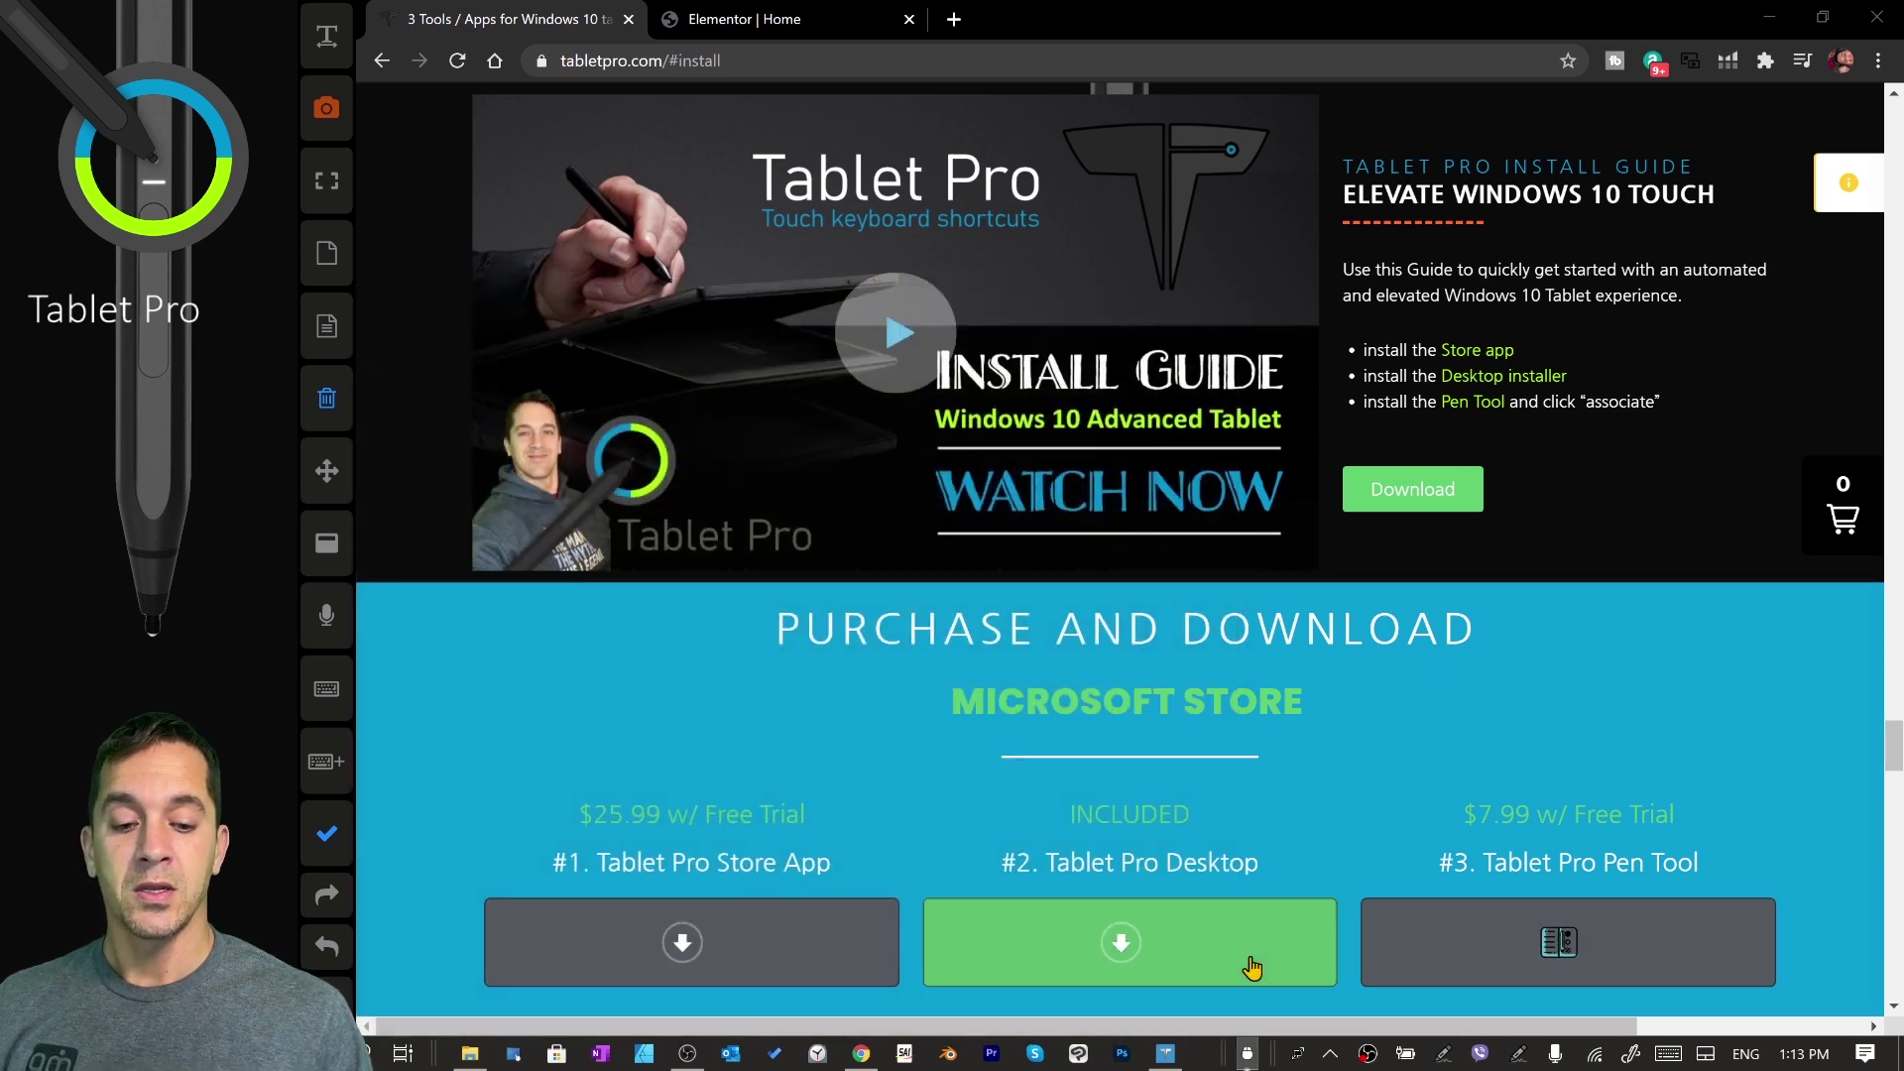
Open the Pen Tool configuration and start the welcome guide from its help menu.
click(1443, 1058)
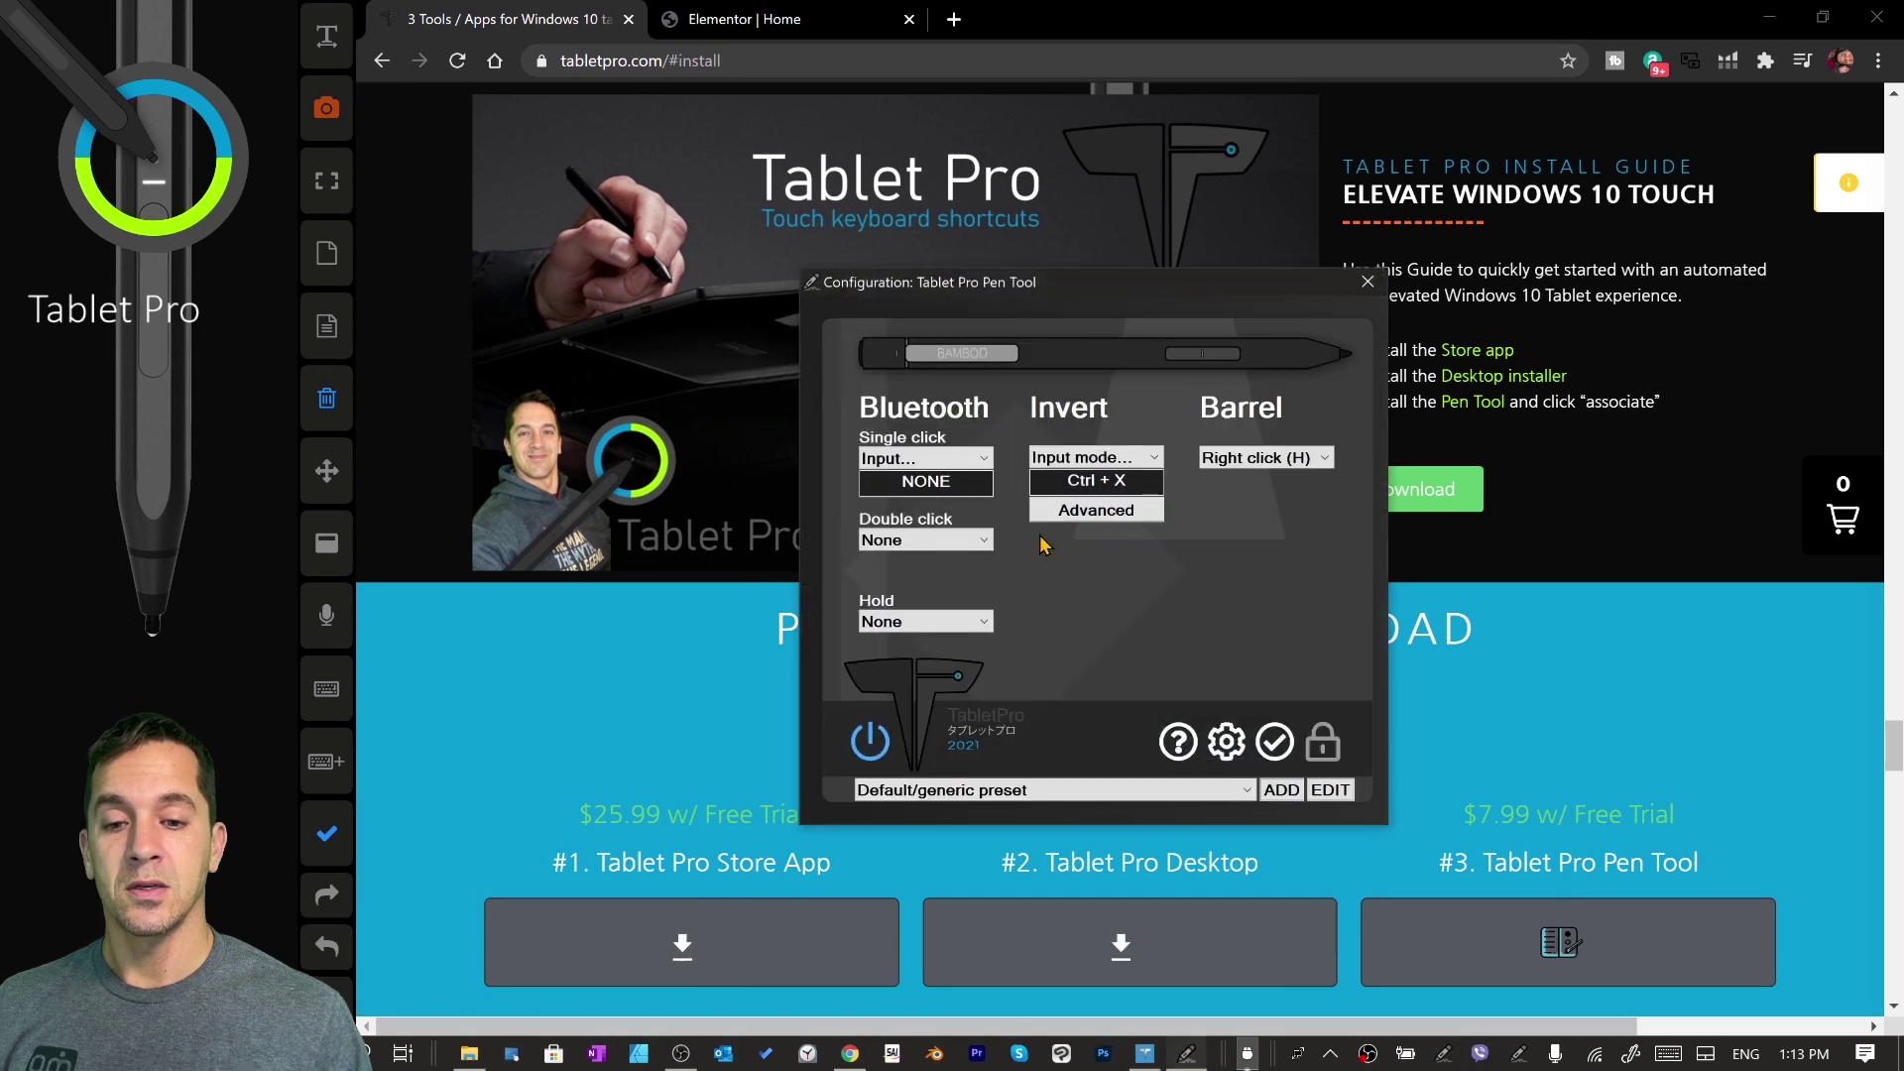
click(1169, 746)
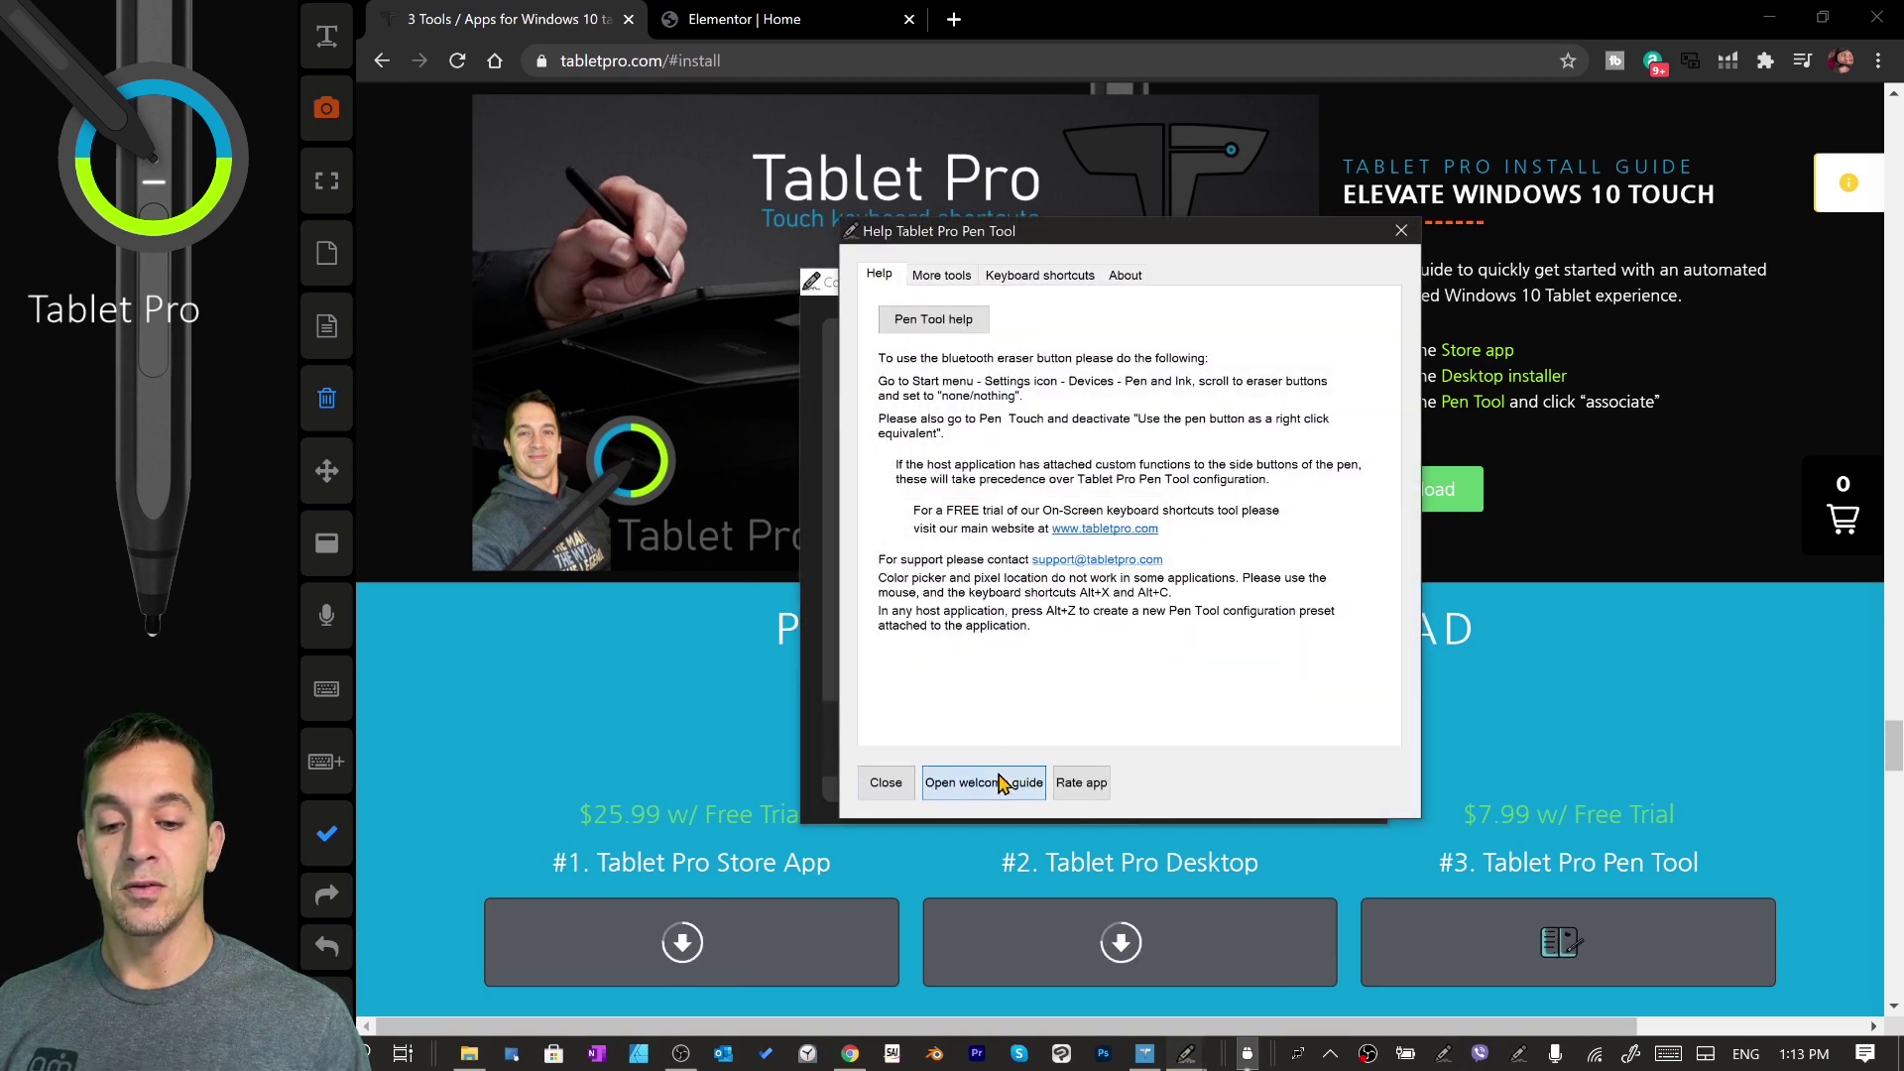
click(1002, 784)
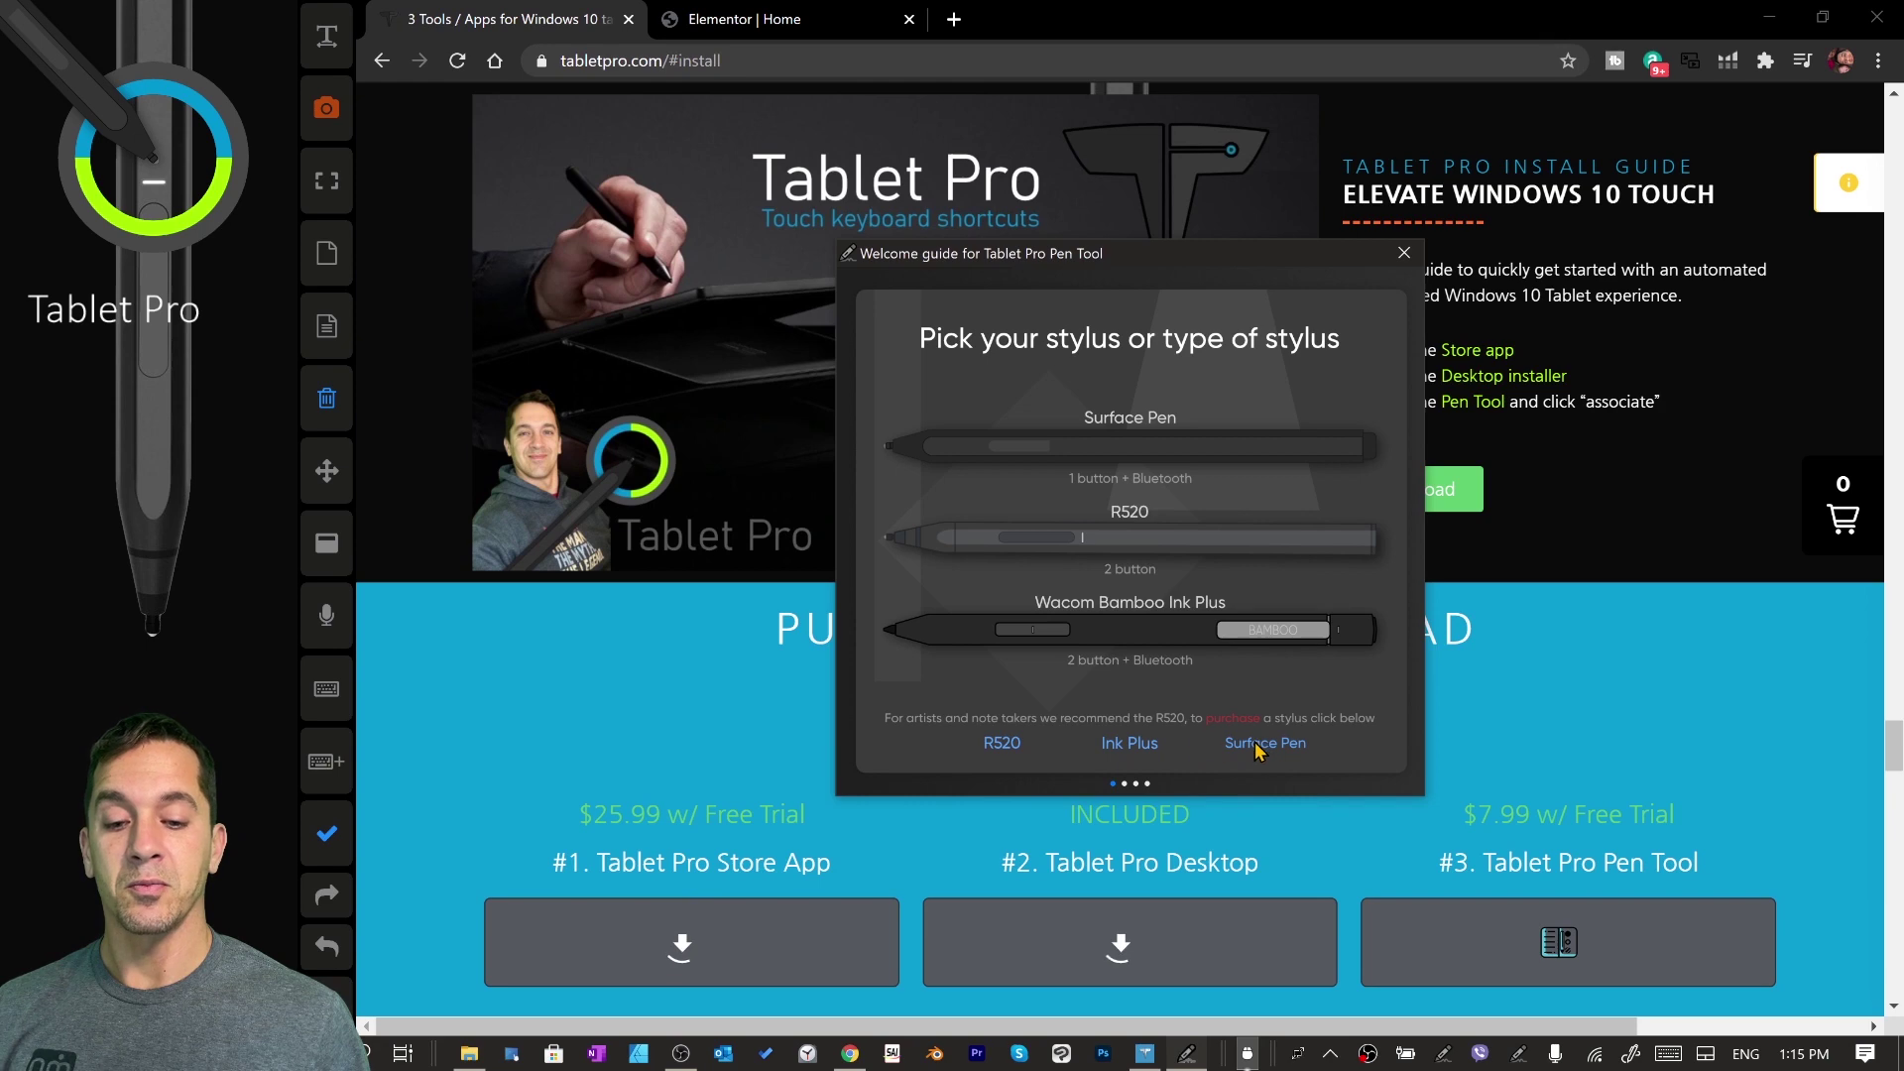
Pick the Wacom Bamboo Ink Plus stylus and advance to the automatic preset-switching page.
click(1187, 634)
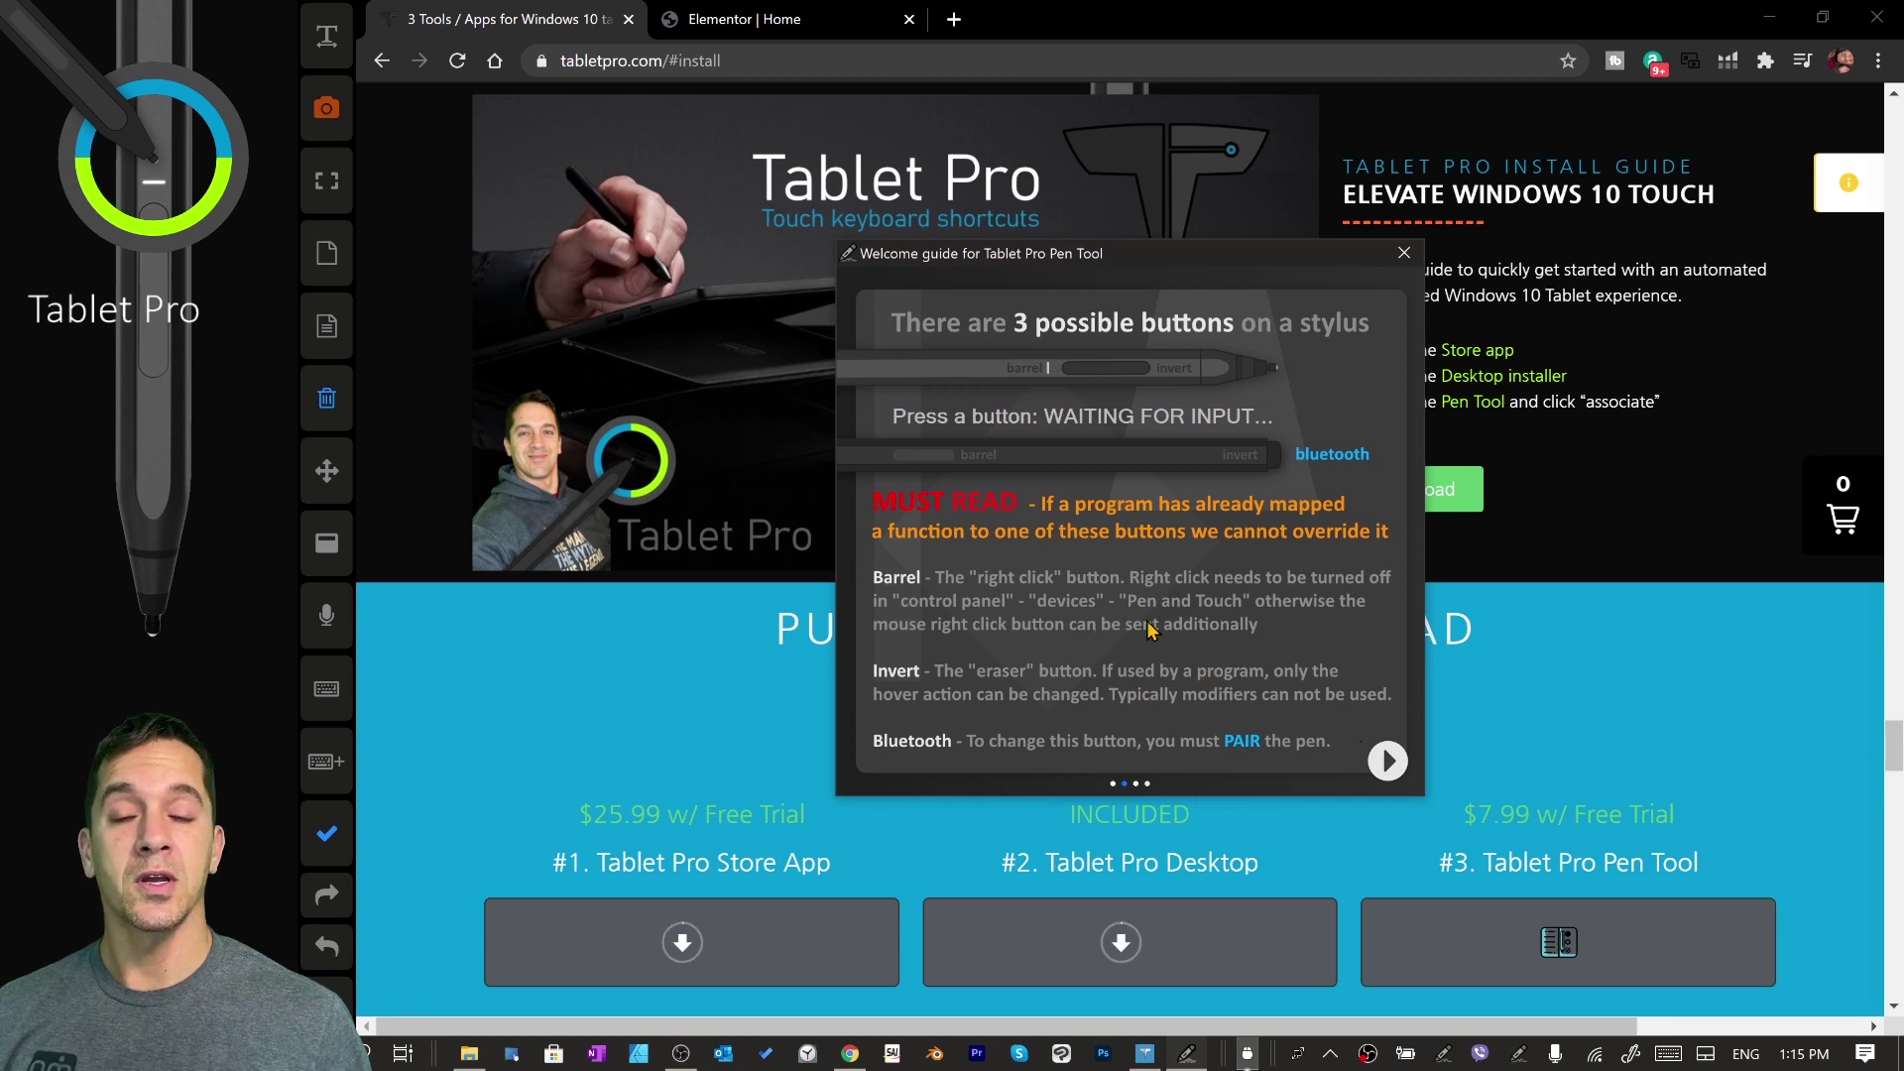
click(1388, 761)
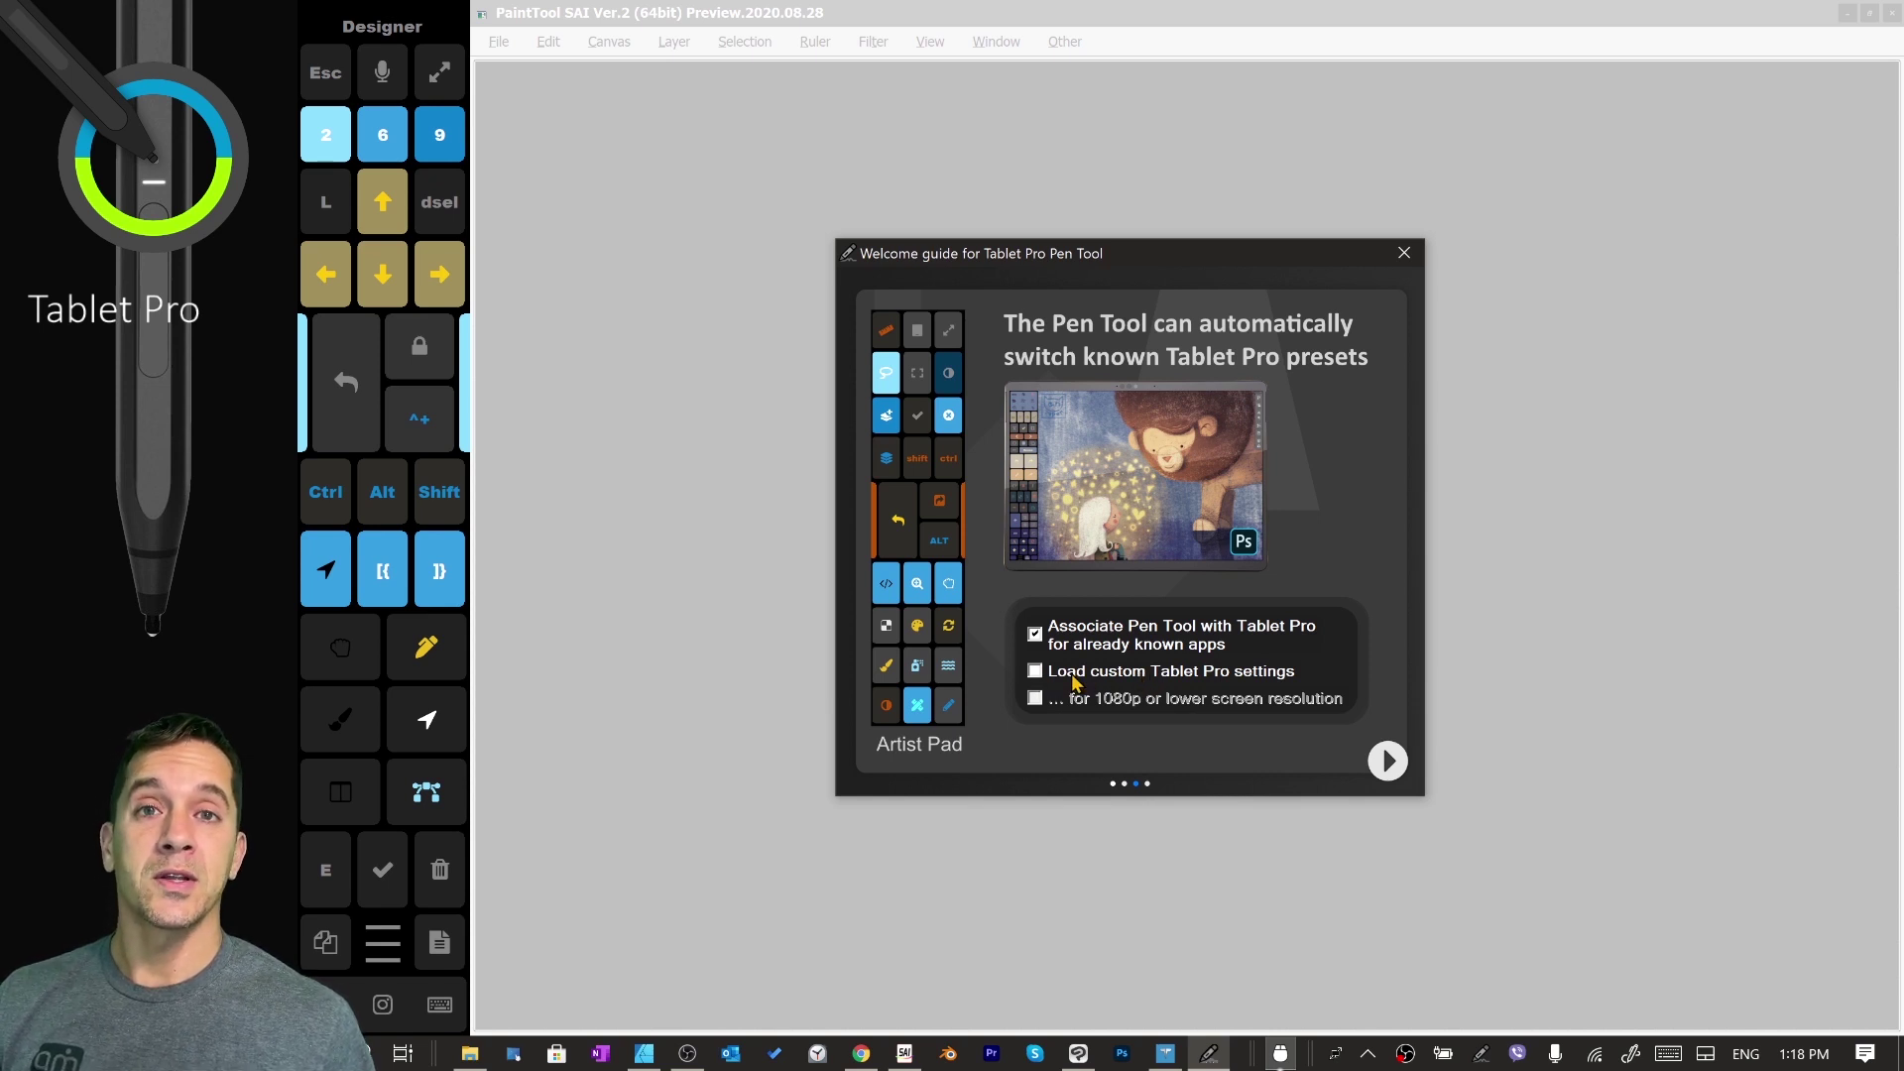
right_click(1280, 1053)
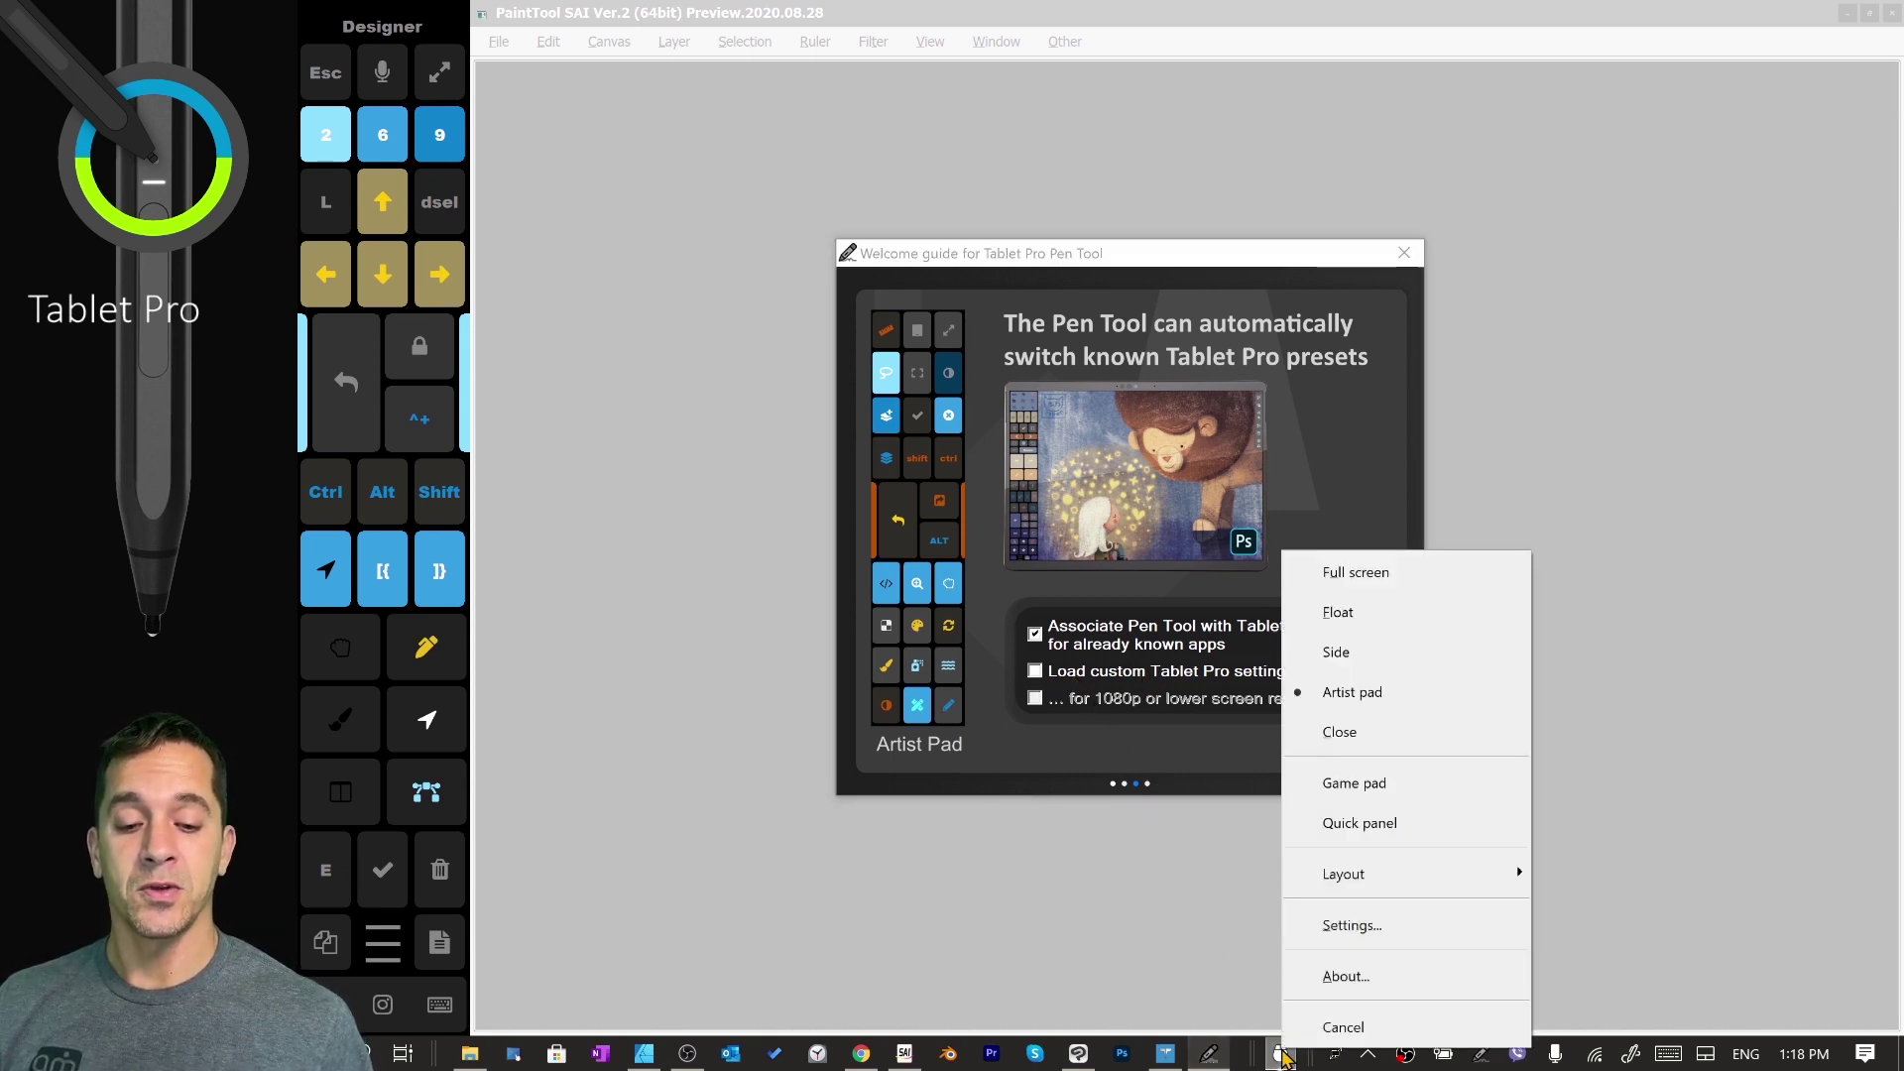
click(1352, 926)
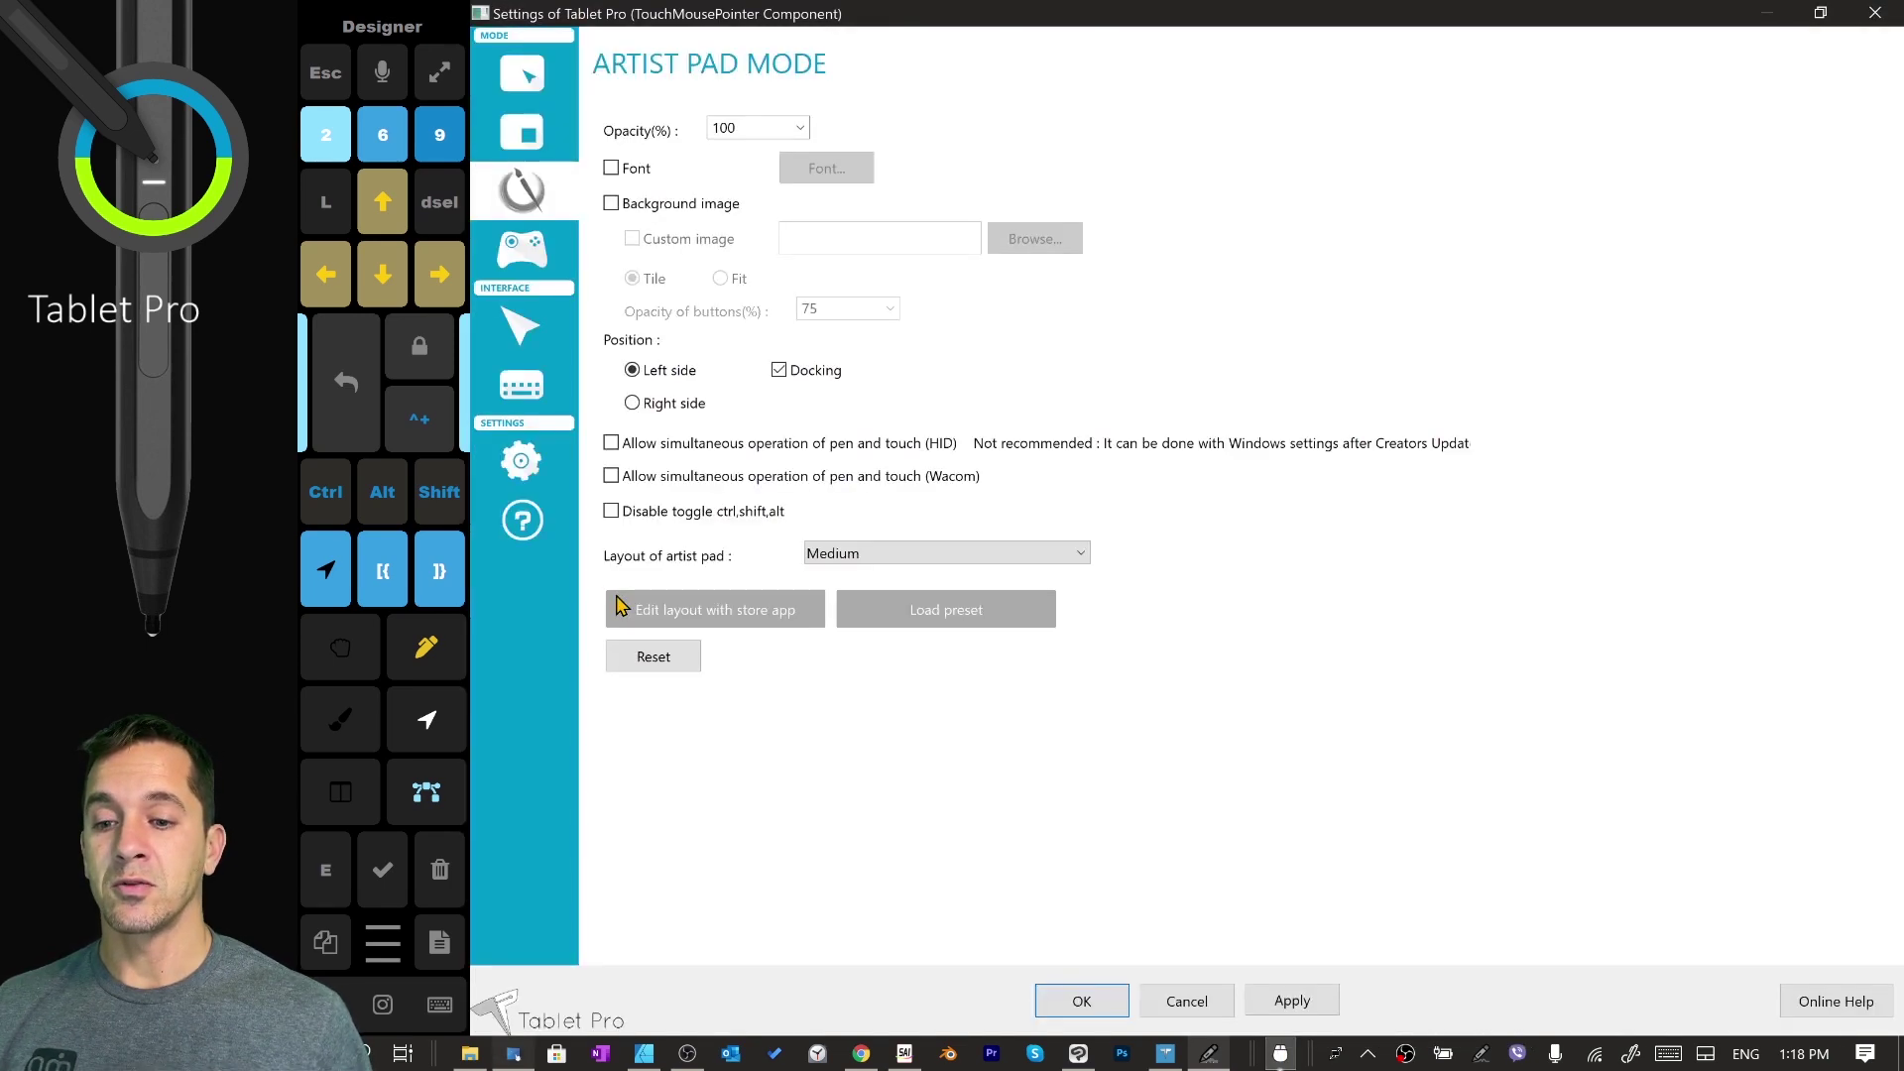
click(535, 472)
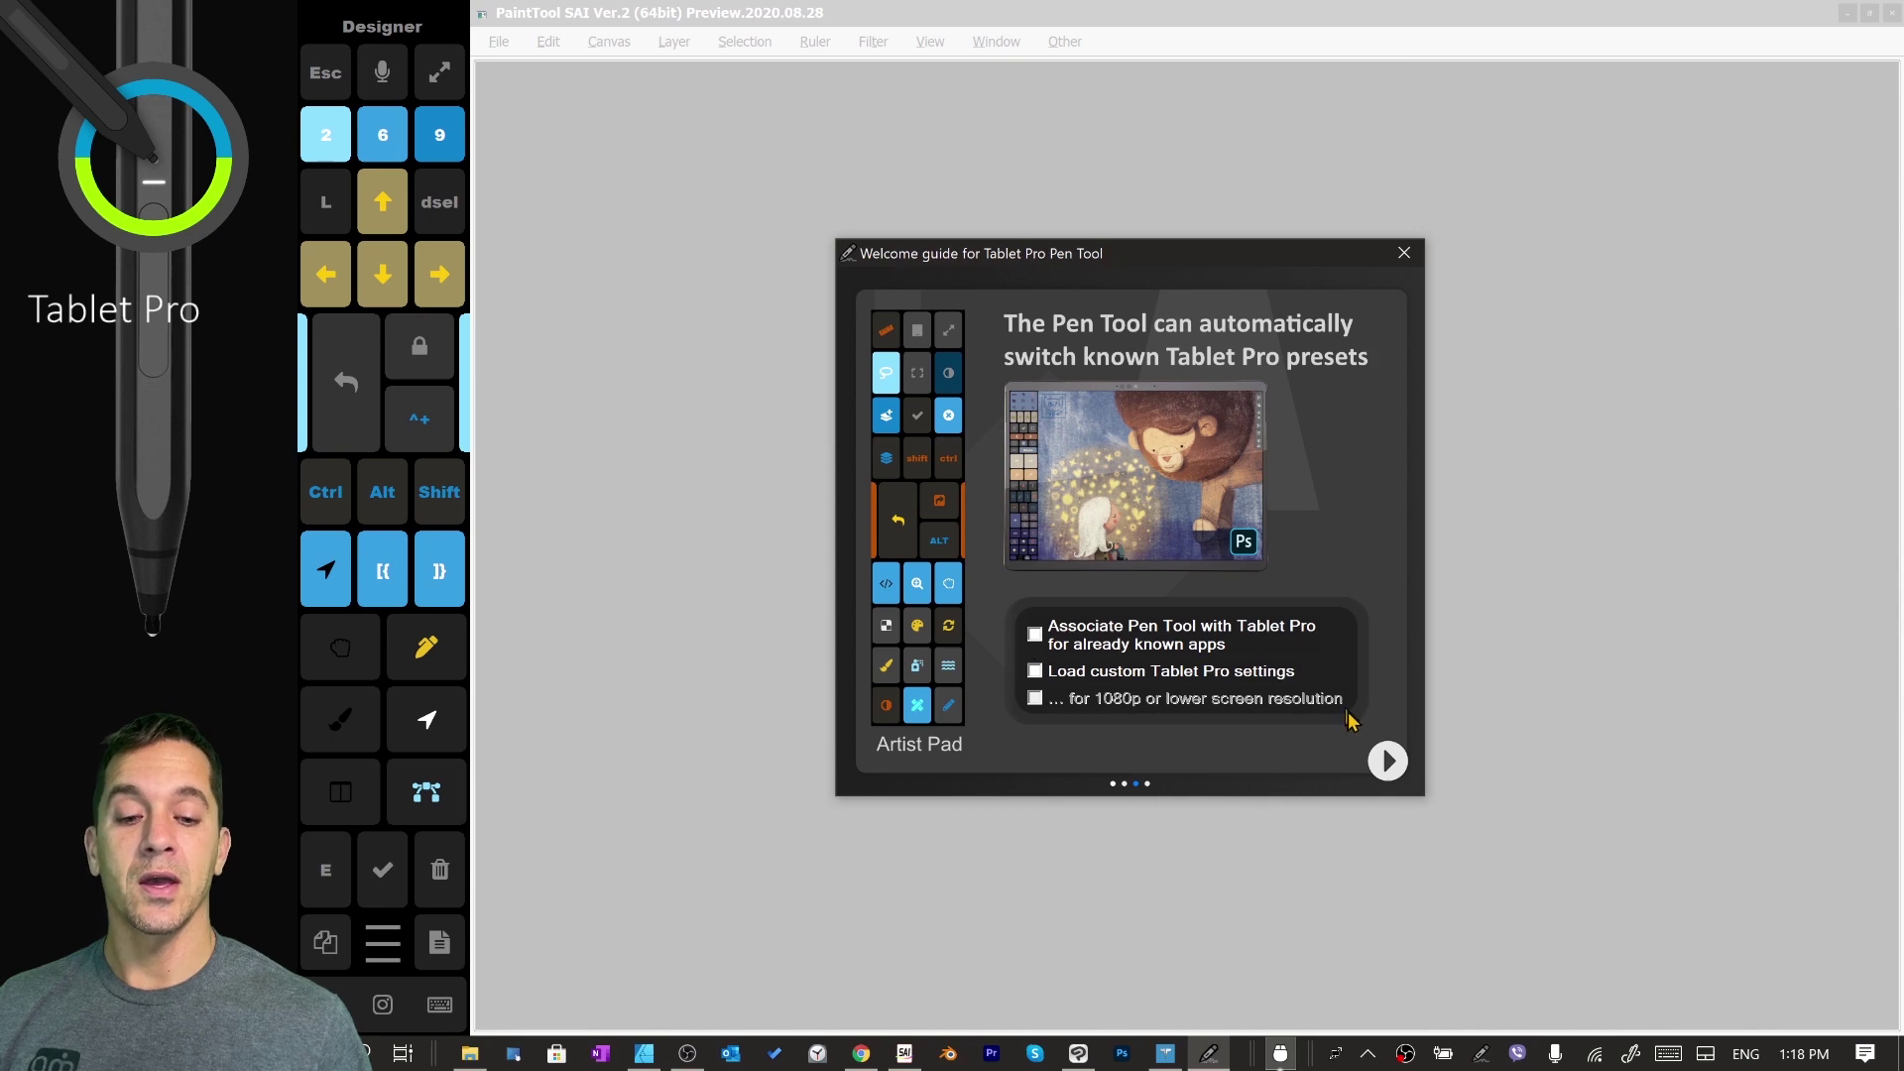
Finish the welcome guide and close the Pen Tool window, enabling automatic preset switching.
click(1386, 760)
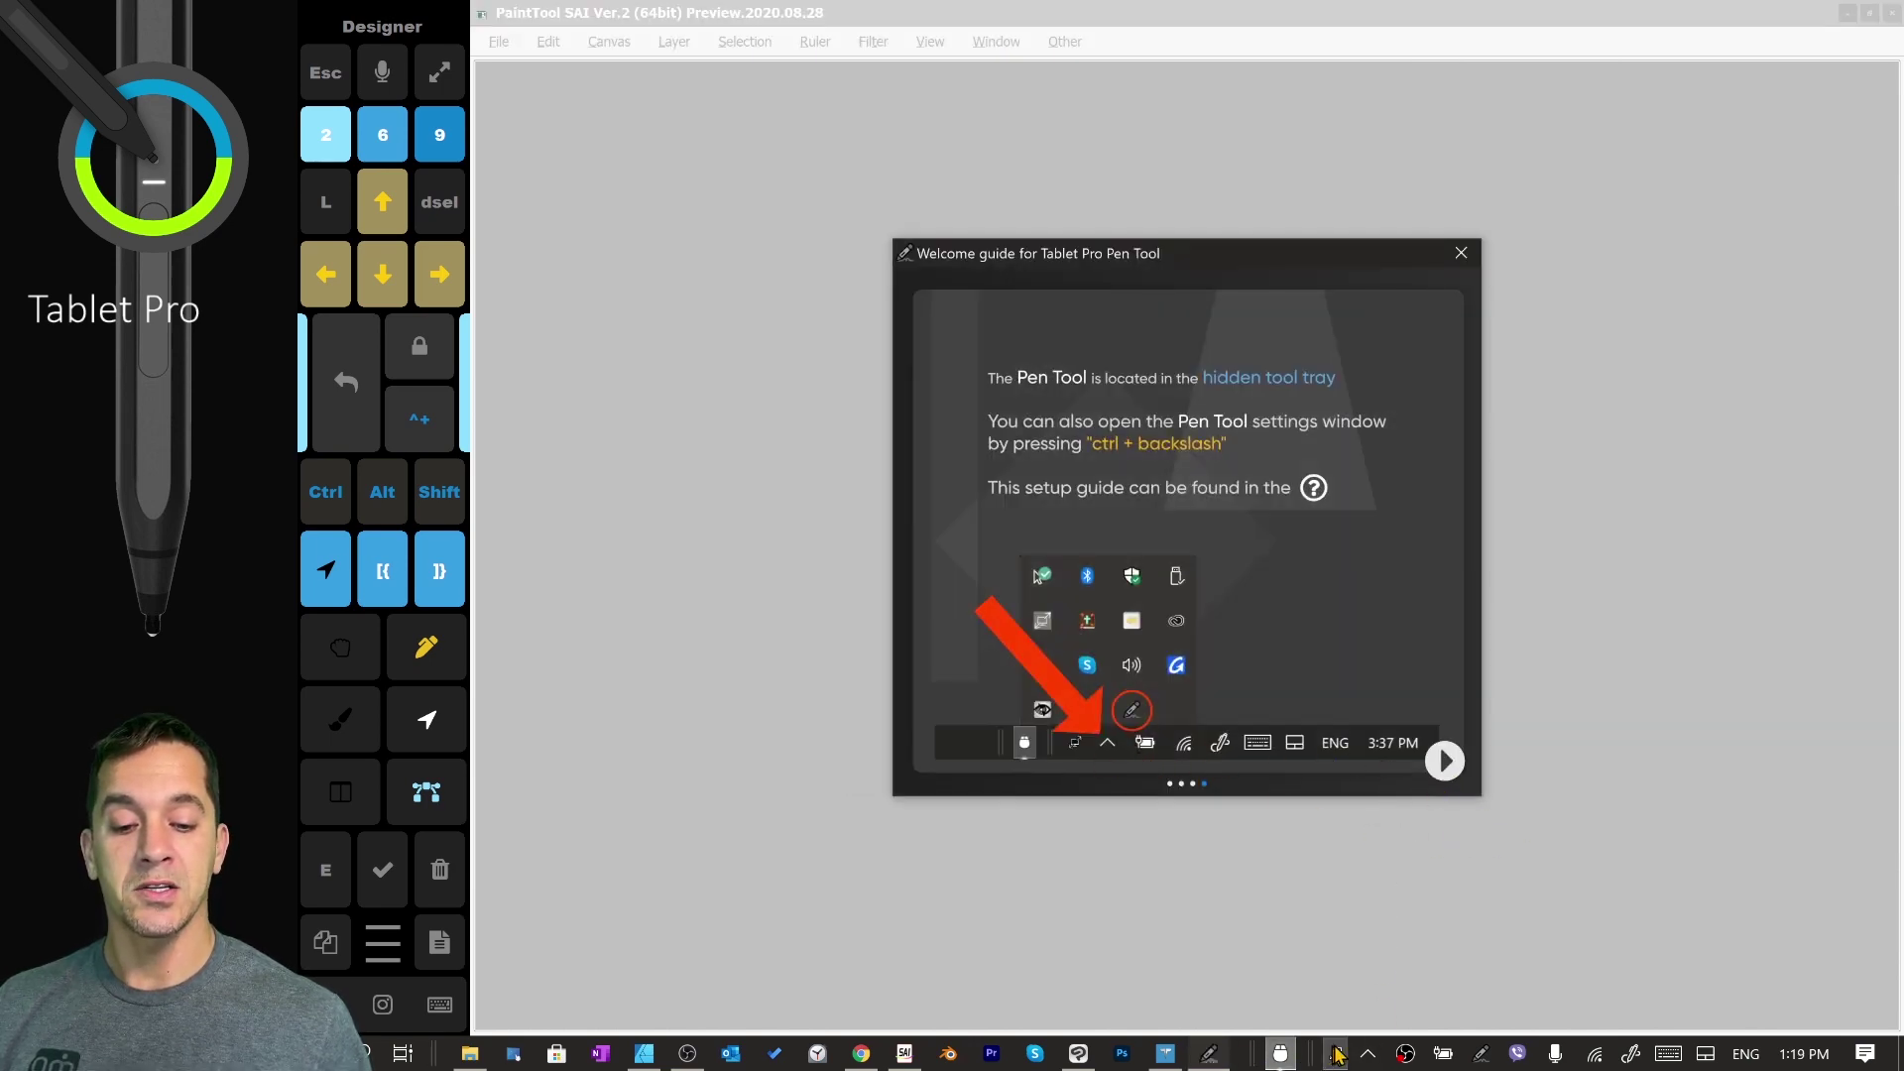
click(1367, 1054)
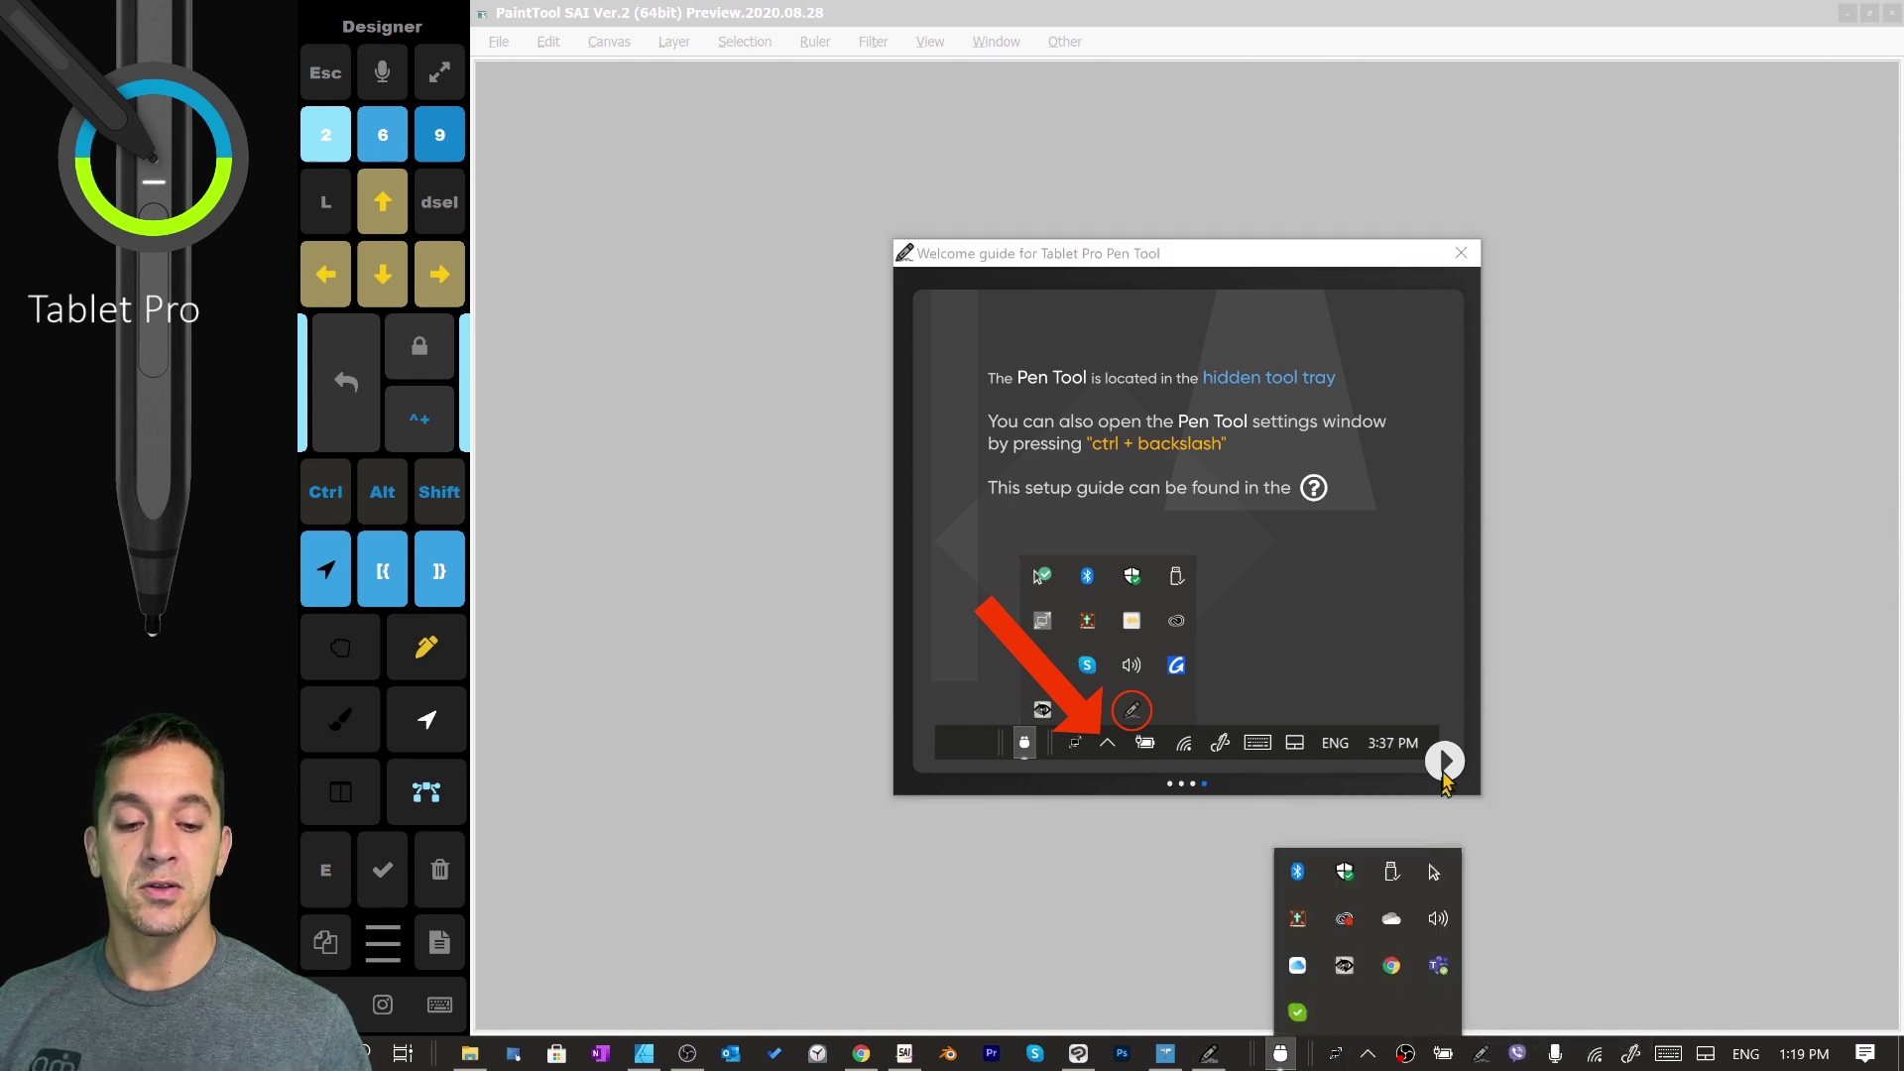
click(1445, 762)
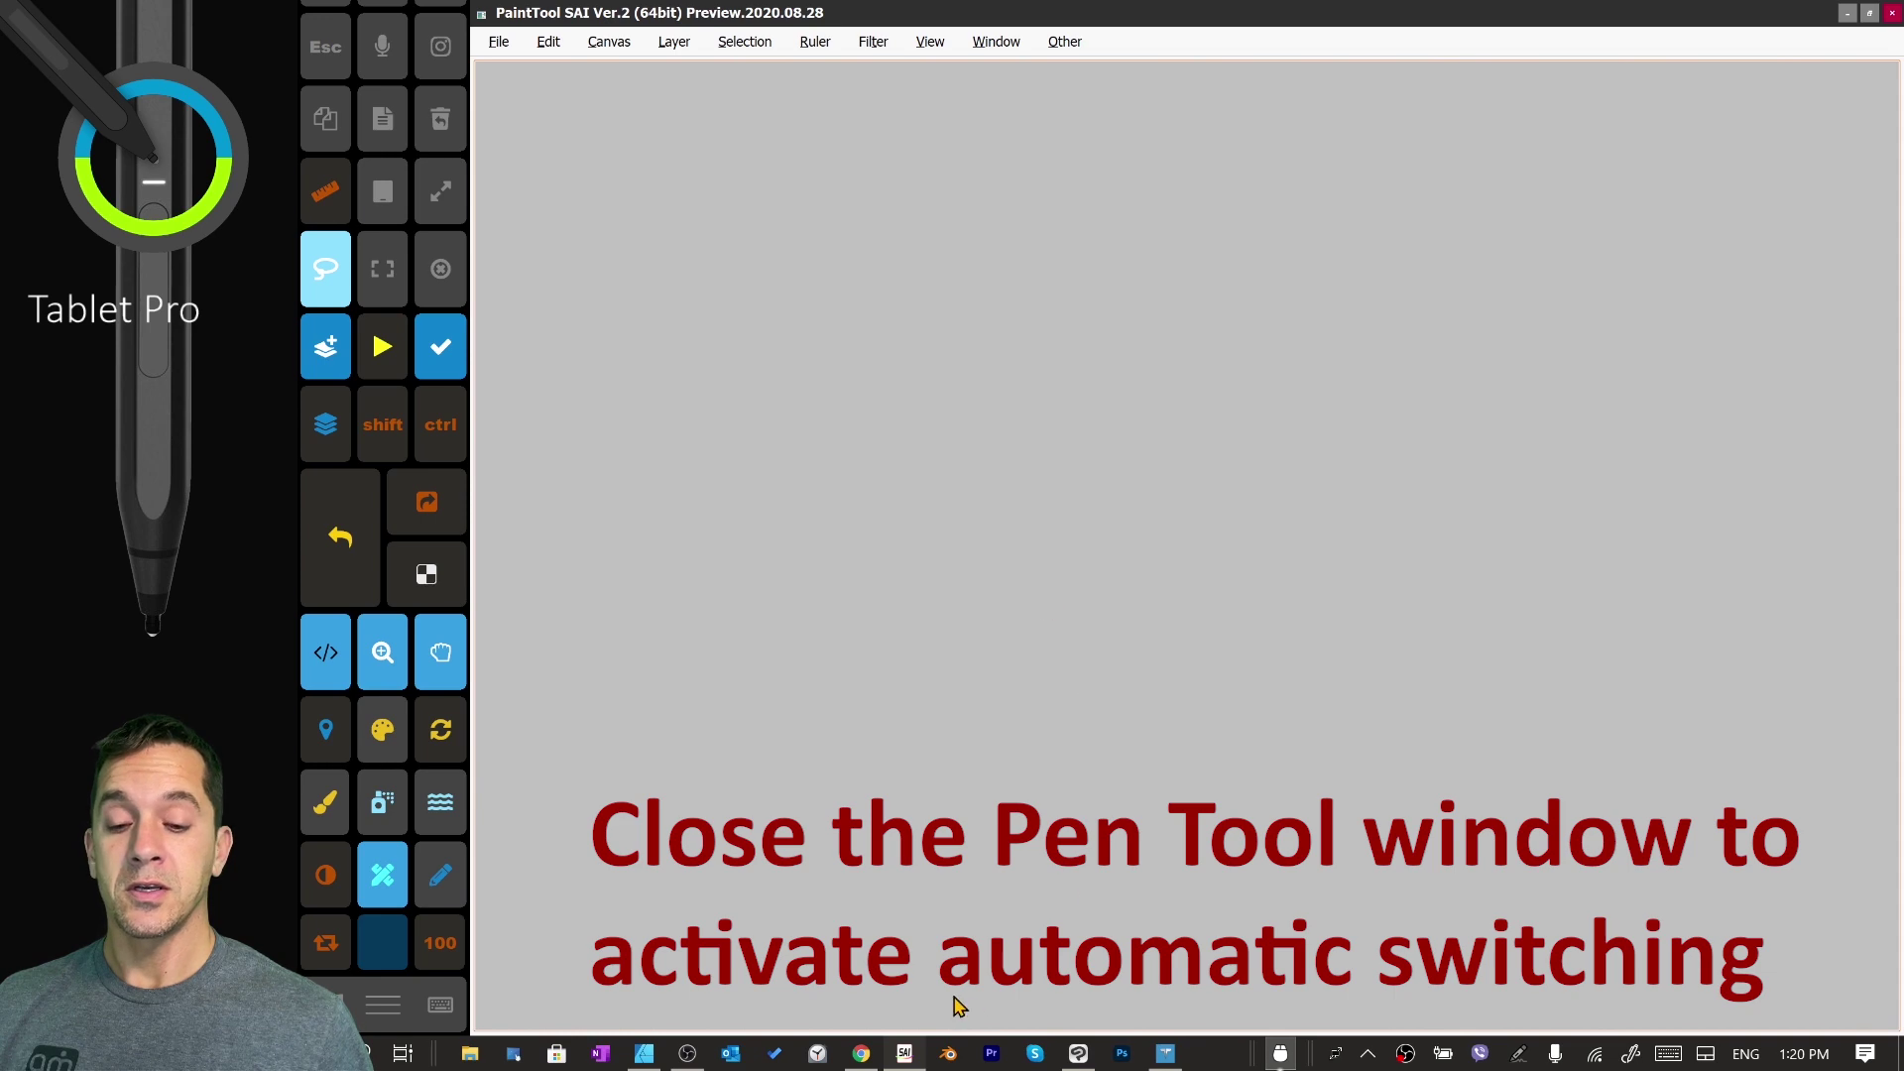
Switch from Clip Studio Paint to Affinity Designer so Tablet Pro loads each program's own panel preset.
click(1076, 1057)
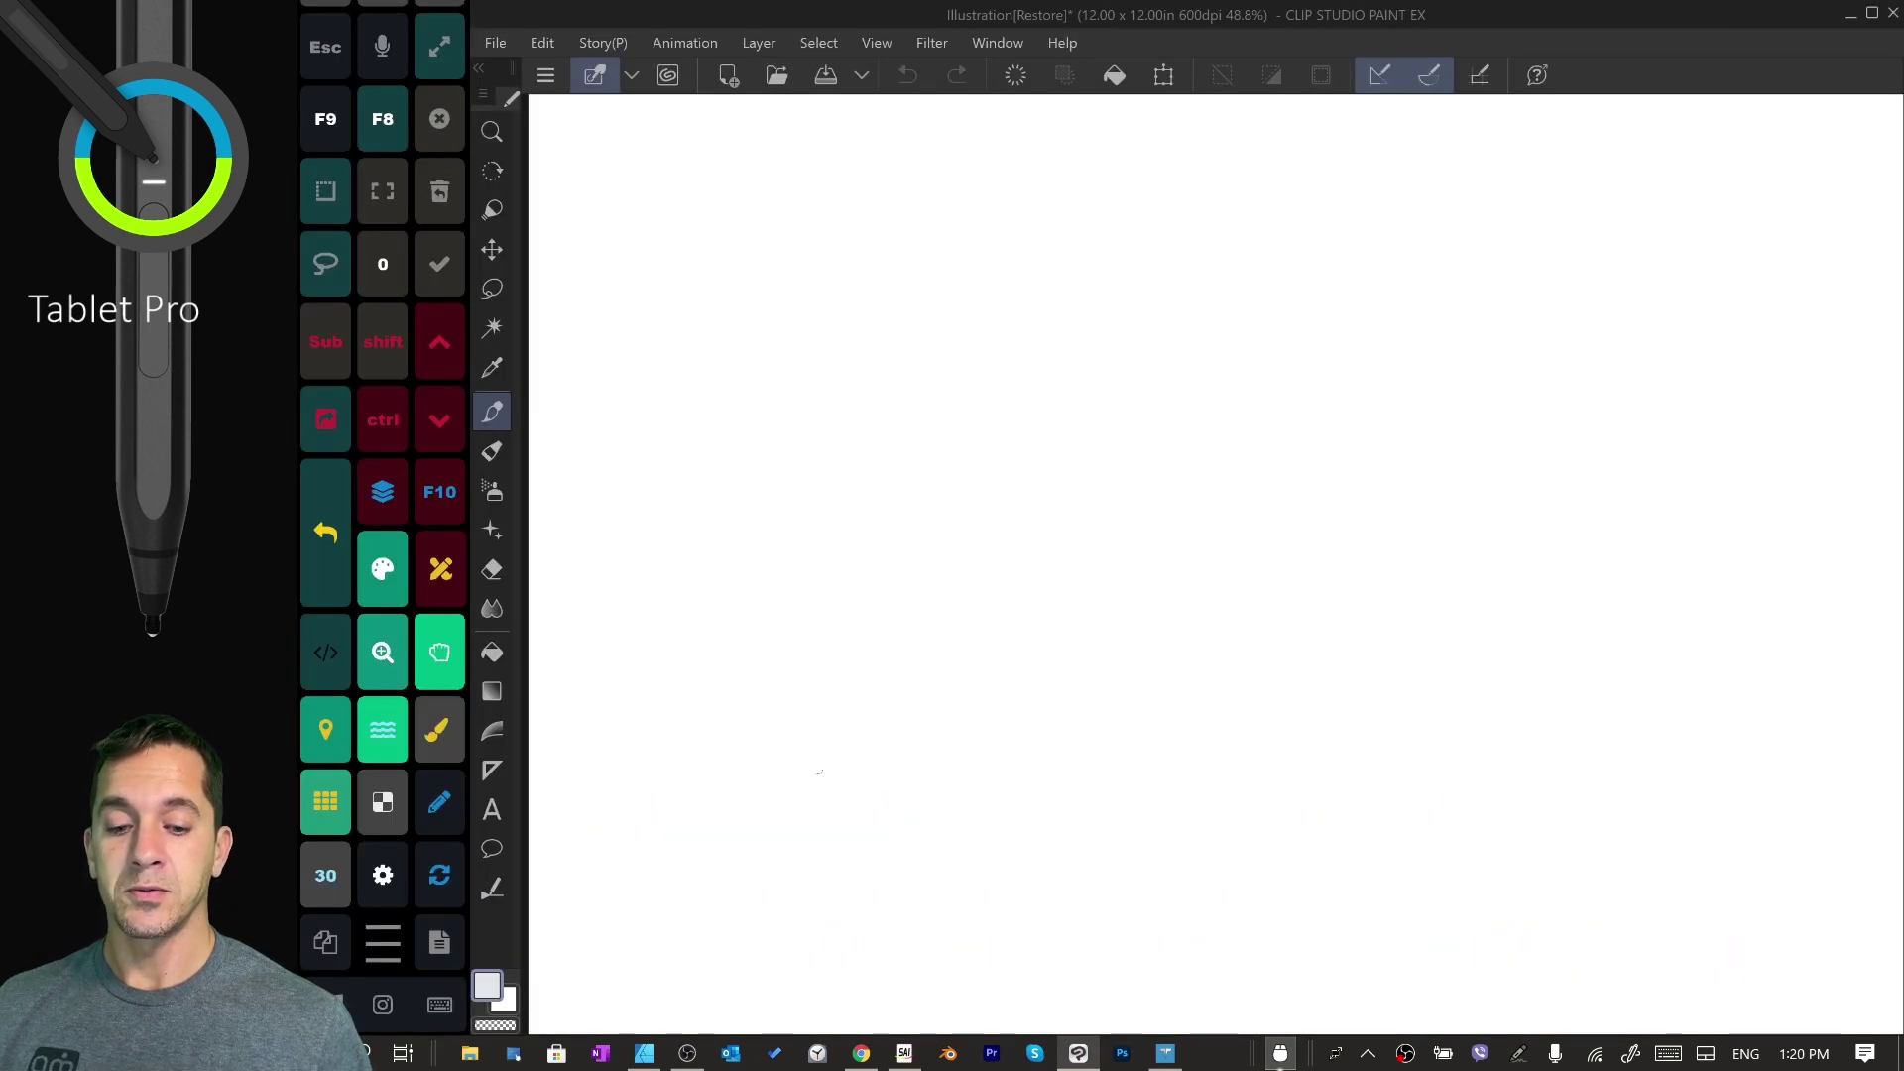
click(644, 1053)
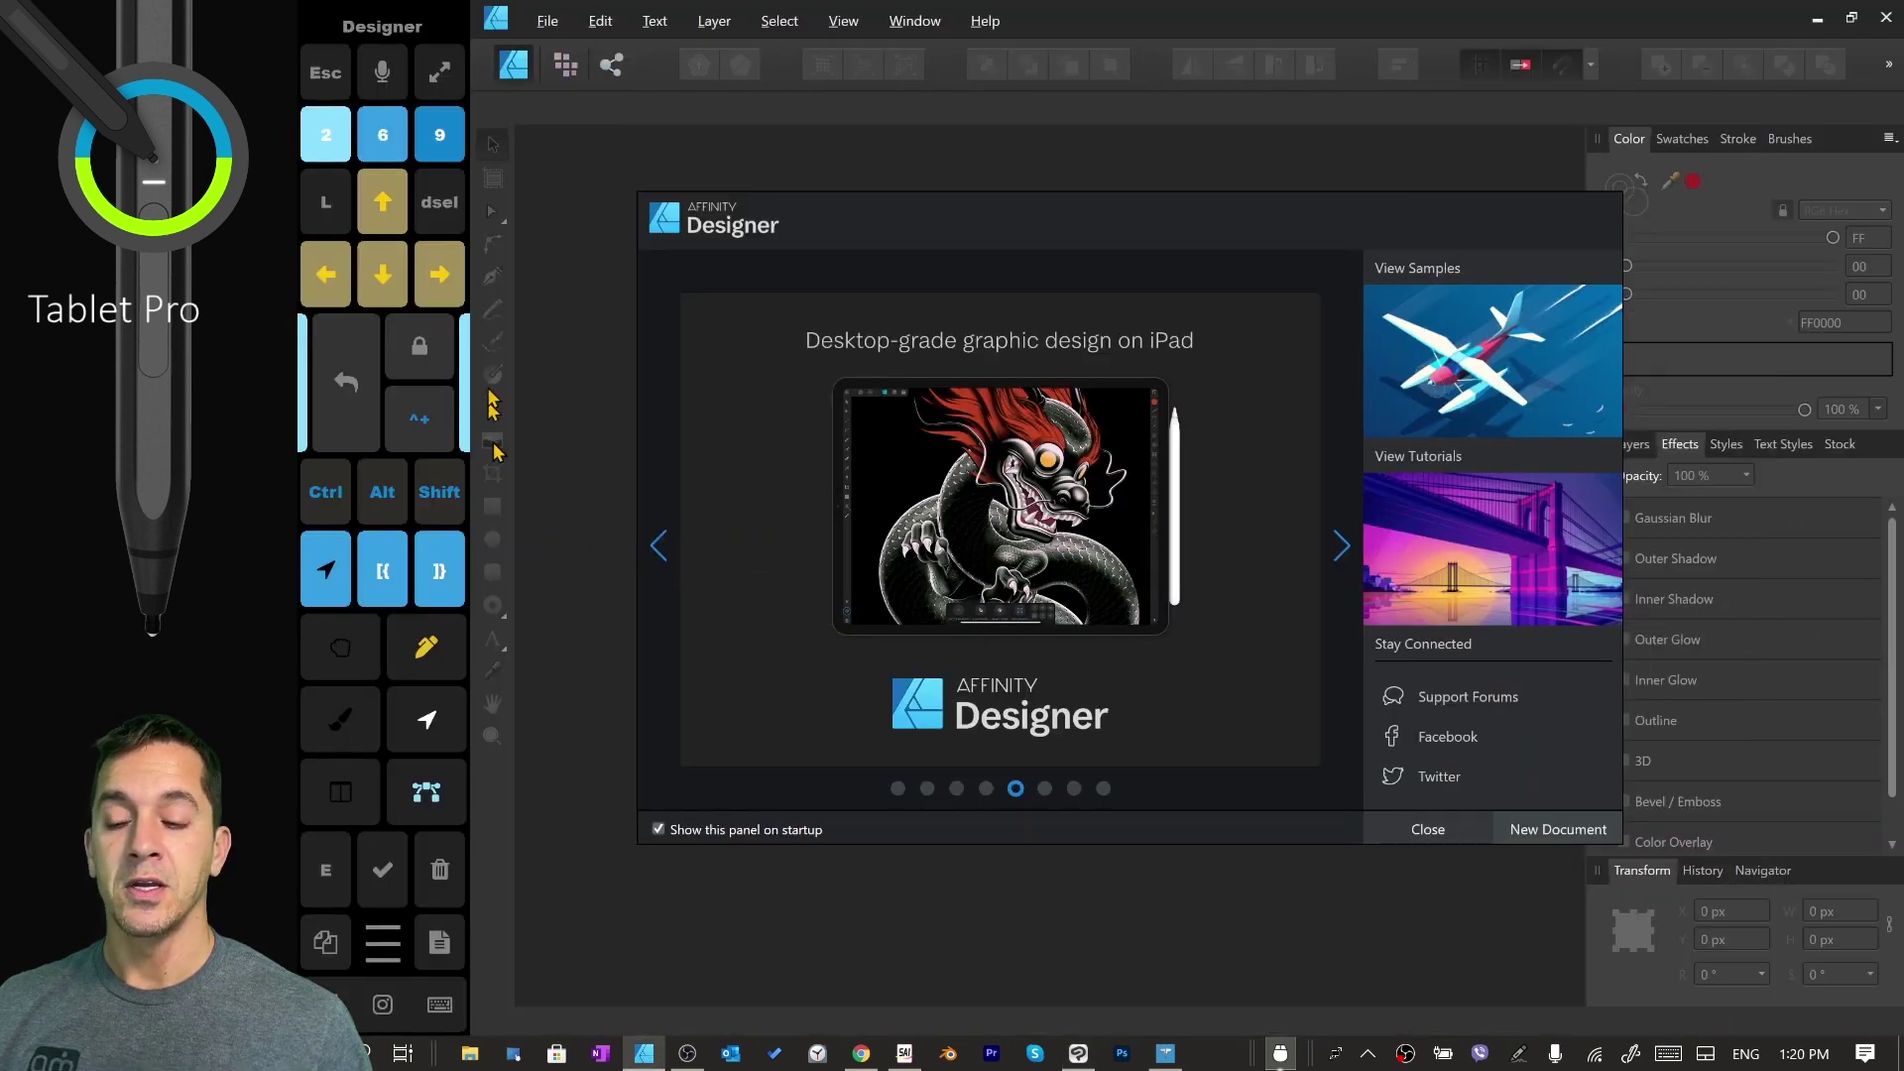